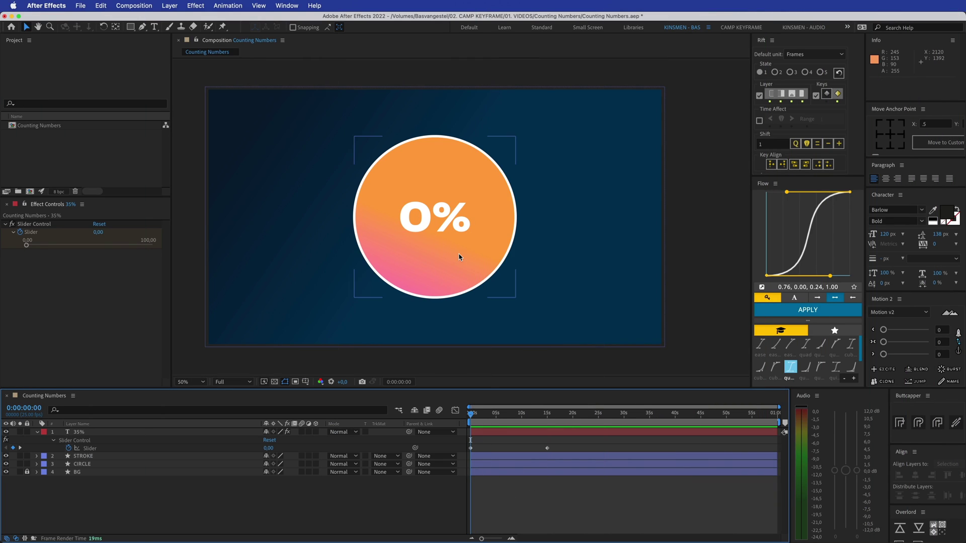
Play back the counting percentage animation, stop the preview and collapse the 35% layer's properties.
key(space)
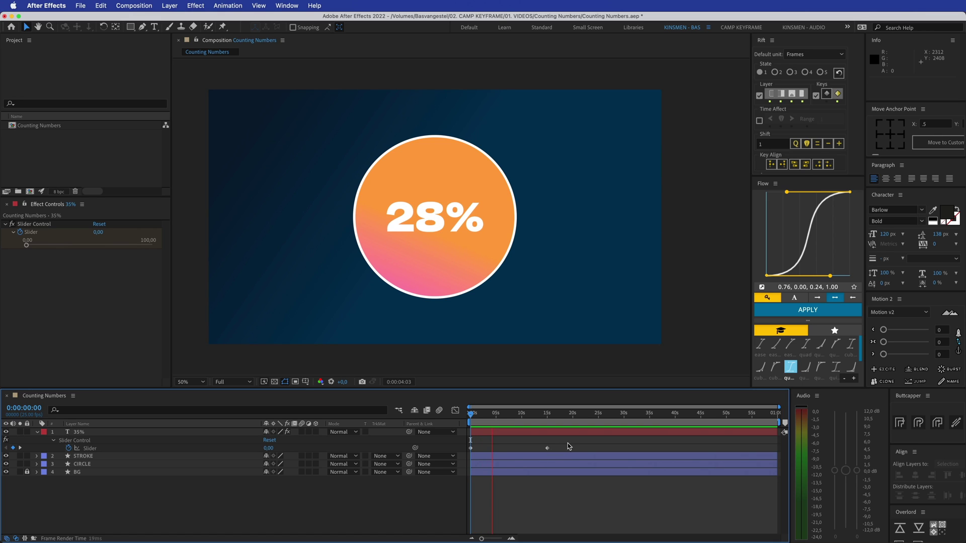
drag(568, 443, 459, 457)
click(479, 442)
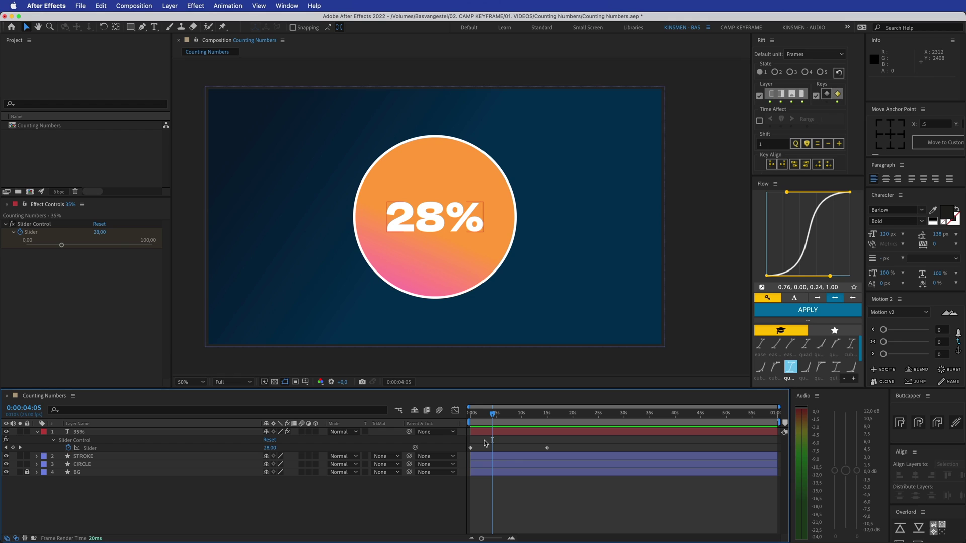
click(37, 432)
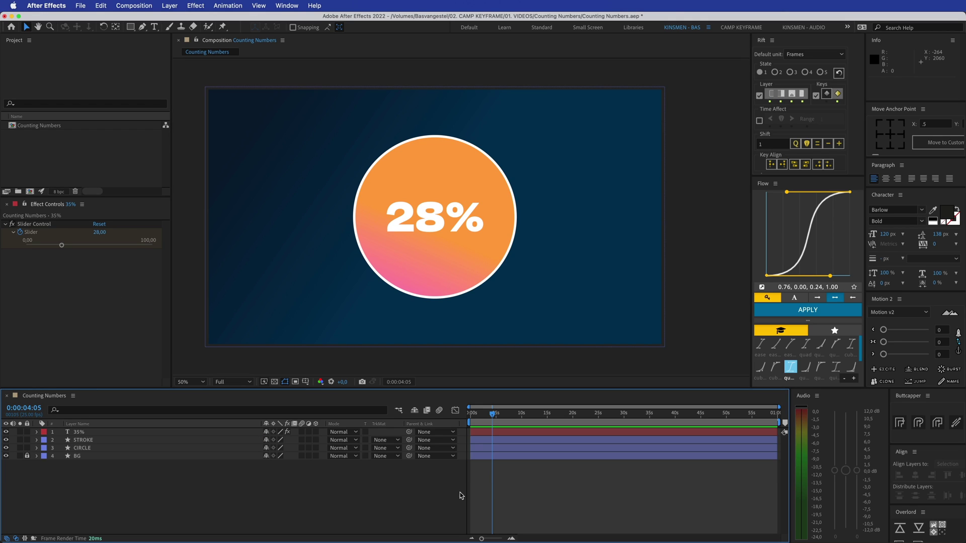
Duplicate the 35% text layer and hide the original one.
click(492, 436)
click(505, 489)
click(84, 433)
key(super+d)
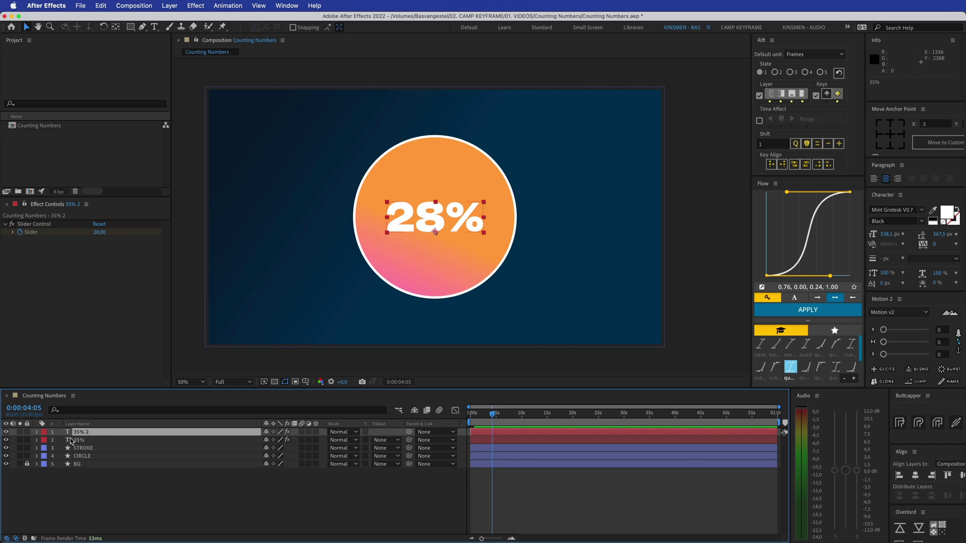
click(6, 440)
Delete the Effects group from the duplicated text layer, check its text properties and collapse the layer.
click(37, 432)
click(59, 449)
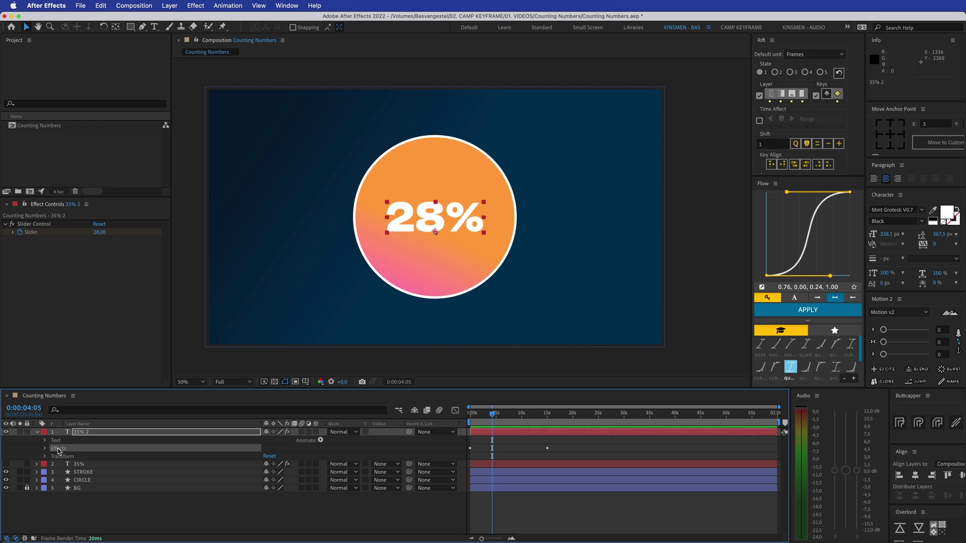
key(Delete)
click(46, 441)
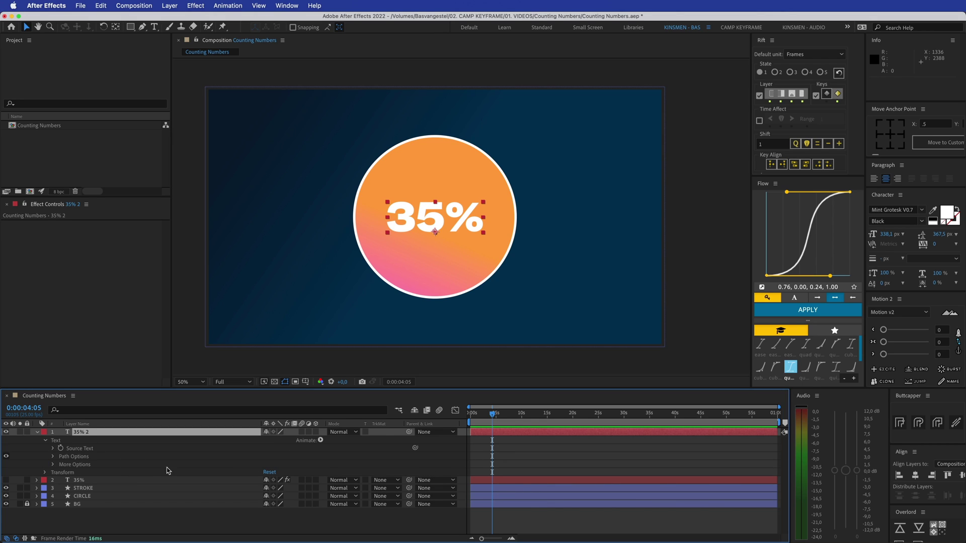
key(u)
click(526, 512)
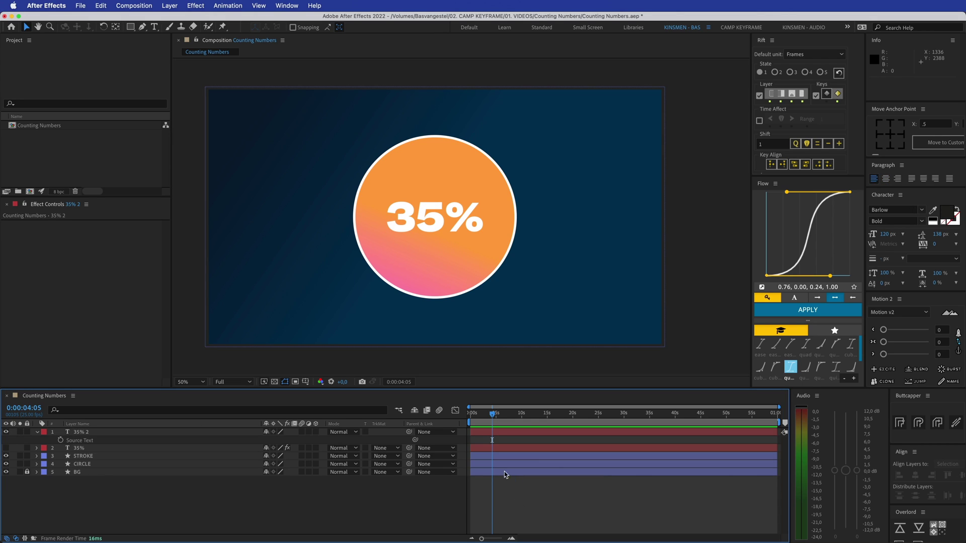
click(100, 433)
click(37, 433)
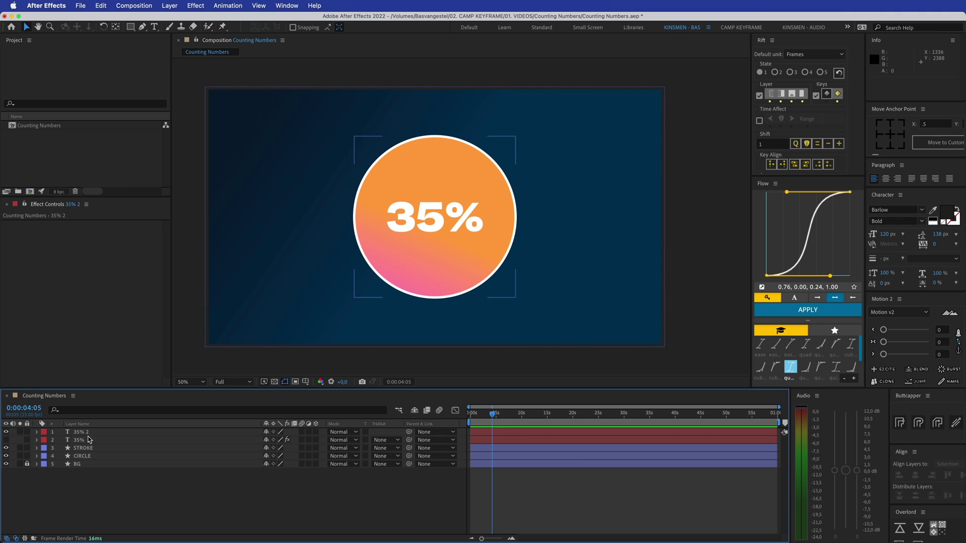
Rename the duplicated text layer as number.
click(82, 433)
key(Return)
text(nu)
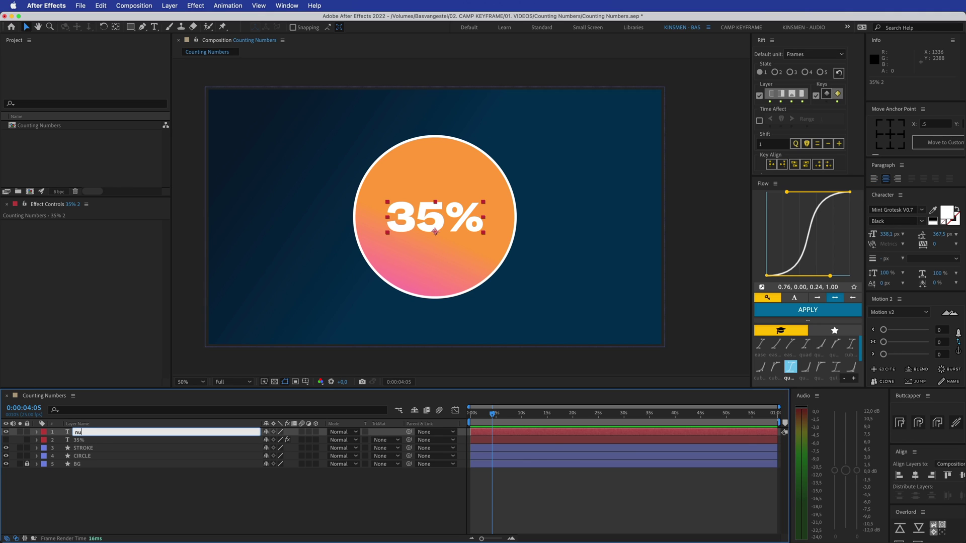
key(BackSpace)
key(BackSpace)
key(BackSpace)
key(BackSpace)
text(mber)
key(Return)
click(151, 511)
Add a Slider Control expression effect to the number layer.
click(451, 215)
double_click(452, 215)
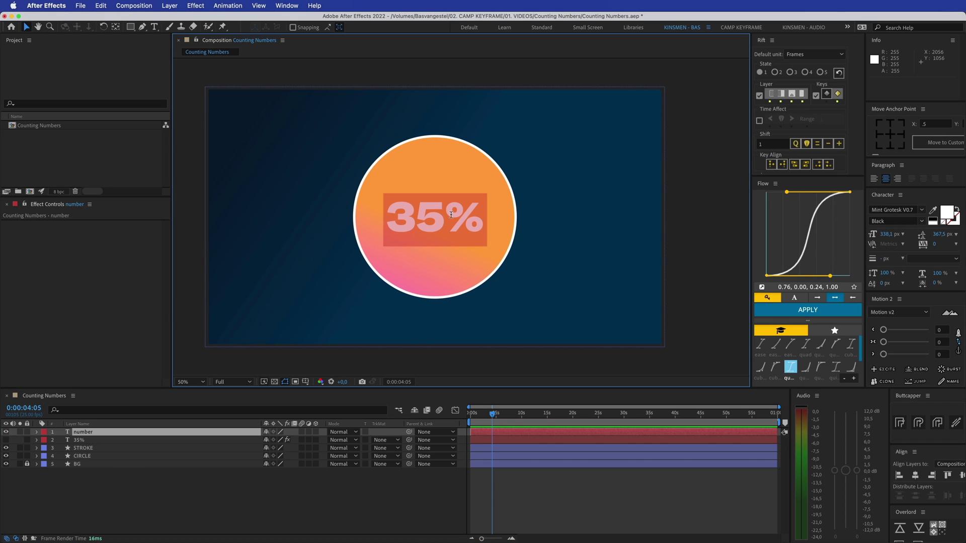
click(188, 511)
click(535, 434)
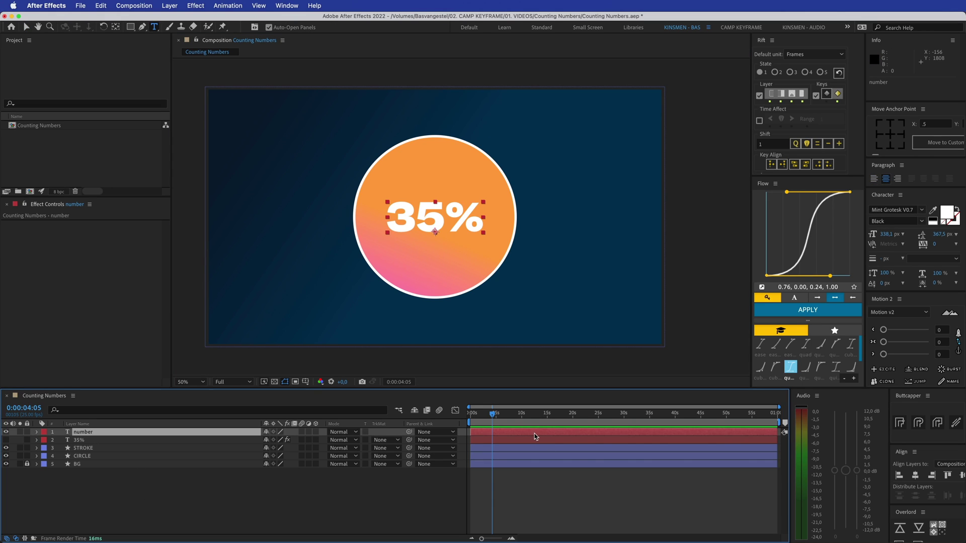
click(228, 5)
mouse_move(196, 5)
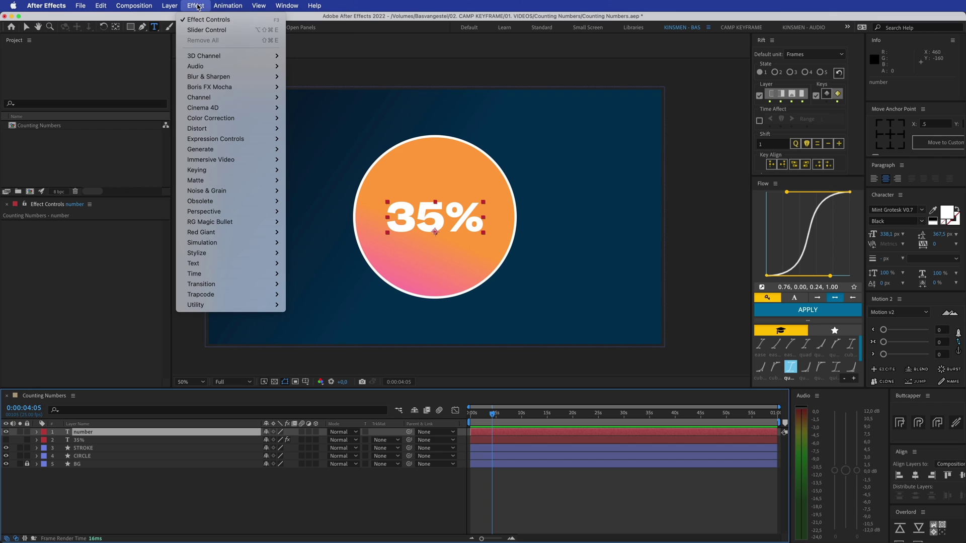
mouse_move(244, 143)
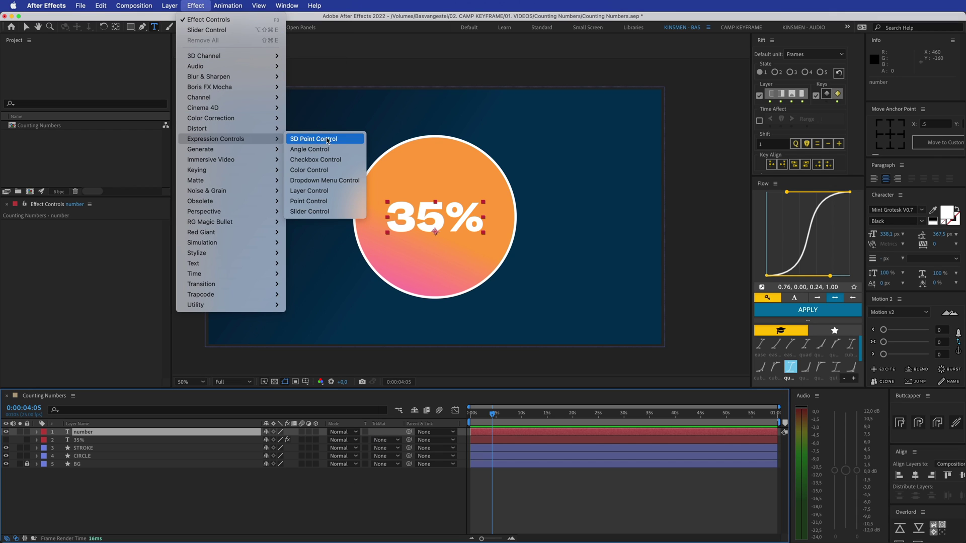
click(316, 212)
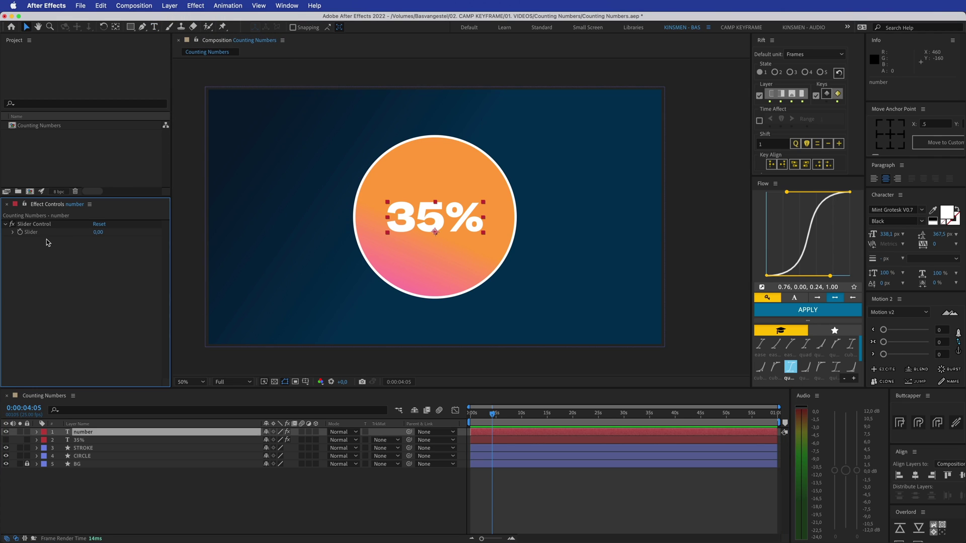
Expand the Slider property of the number layer's Slider Control and try it across its 0 to 100 range.
click(13, 232)
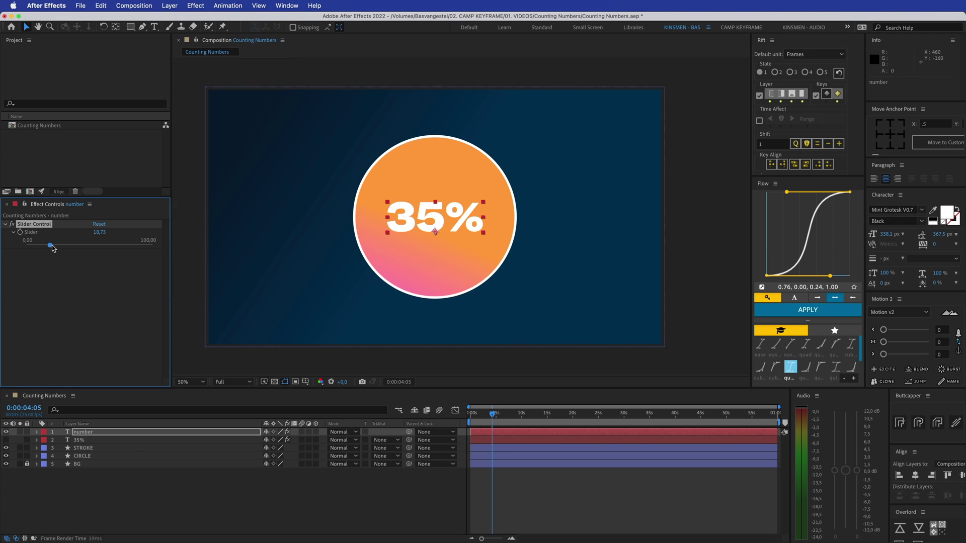
click(526, 505)
click(426, 220)
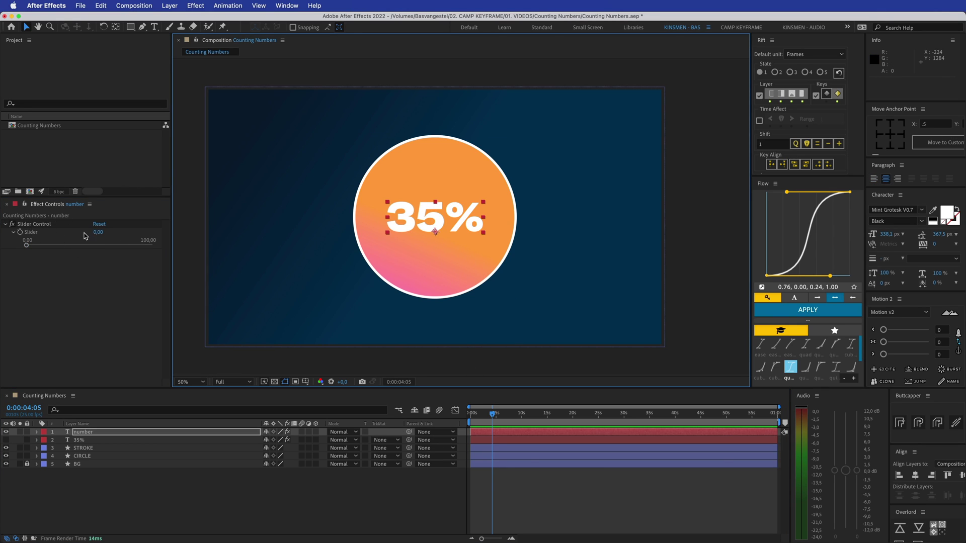
click(36, 246)
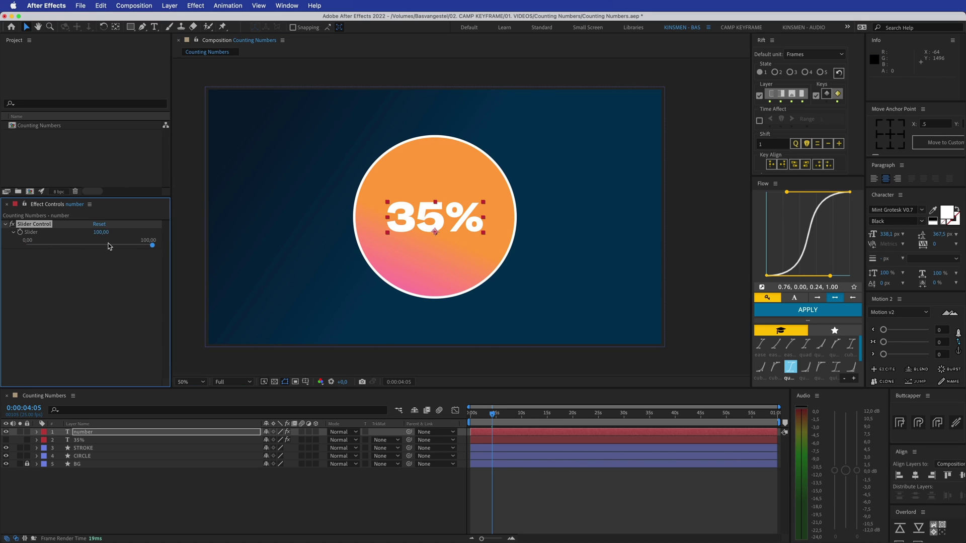
Reveal the number layer's text properties and enable an expression on Source Text.
click(36, 431)
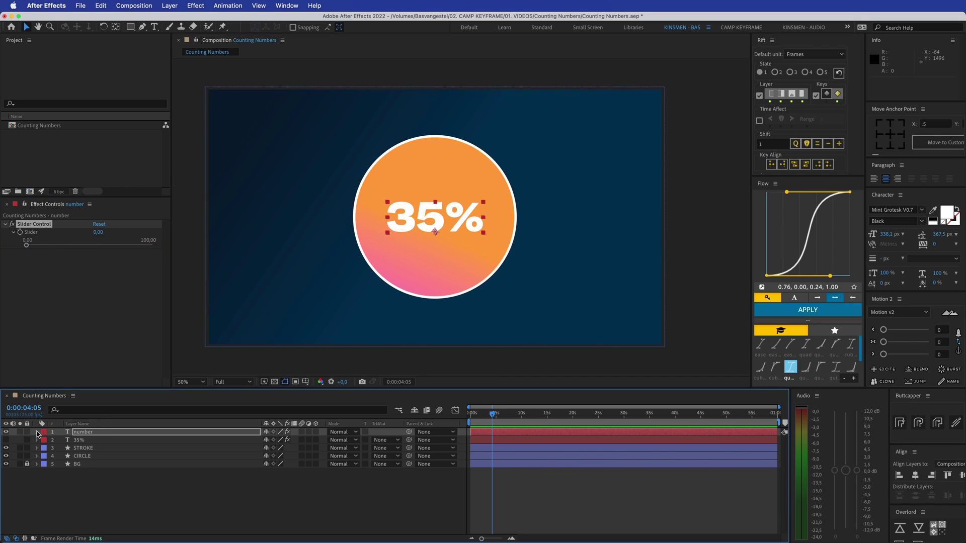
click(82, 449)
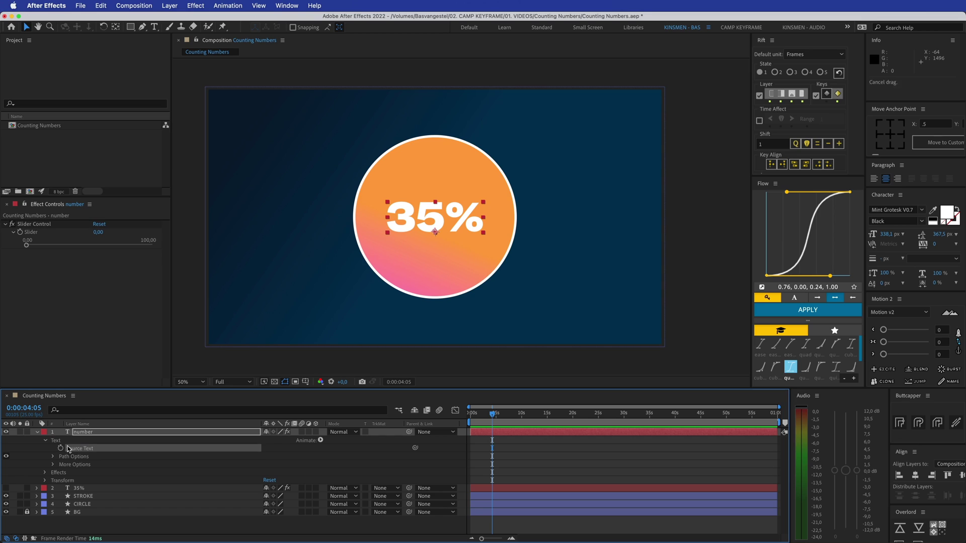
click(46, 441)
click(46, 441)
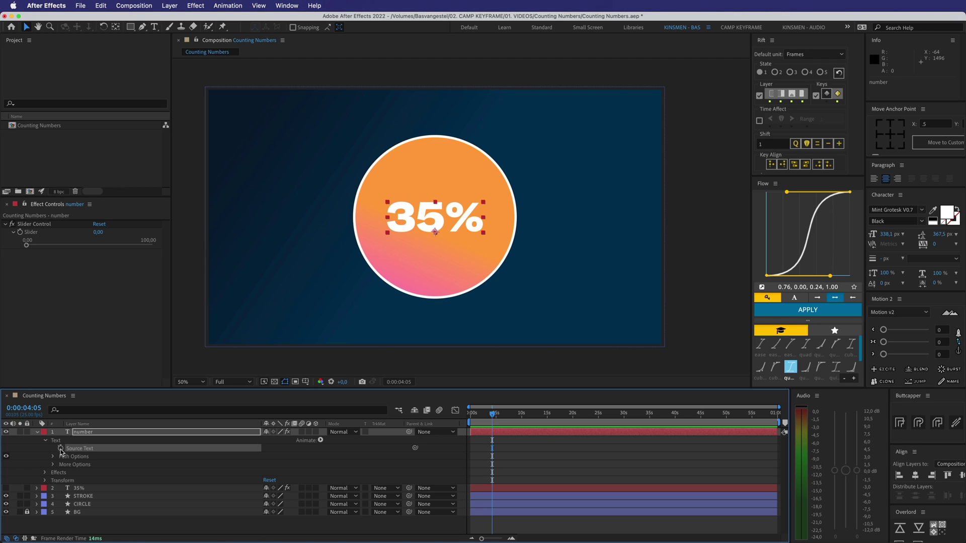
alt+click(60, 448)
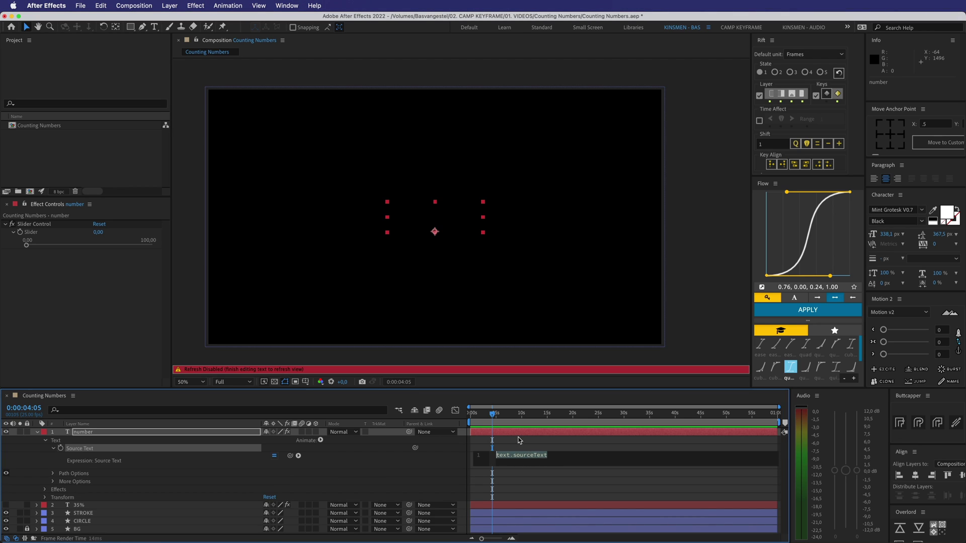
click(518, 440)
click(507, 462)
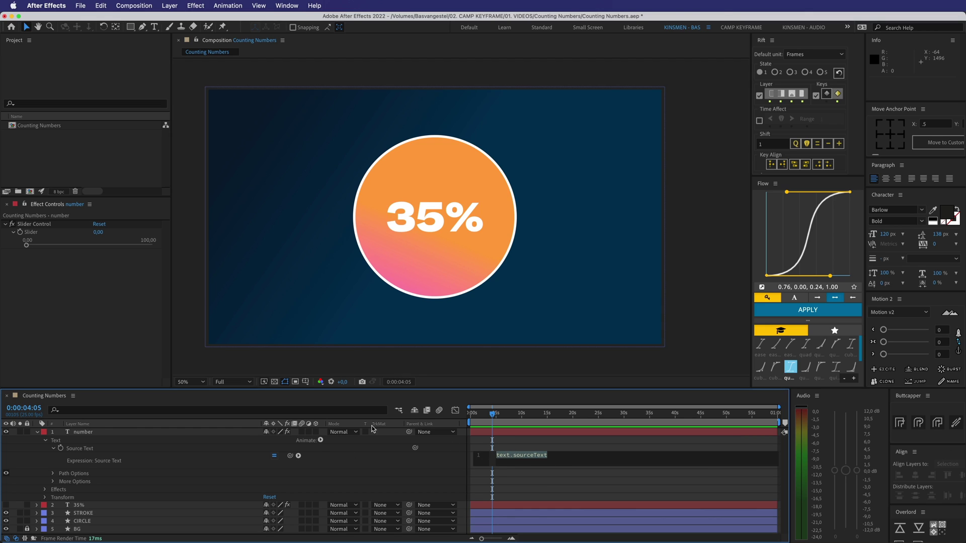
Replace the Source Text expression with a pick-whipped link, effect("Slider Control")("Slider"), and try the slider at about 19.48.
key(BackSpace)
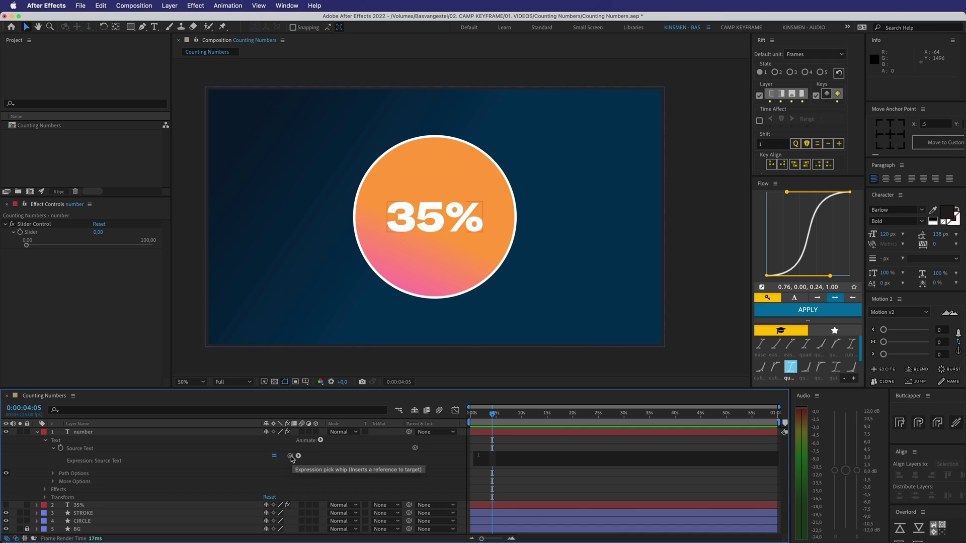
drag(290, 456, 100, 234)
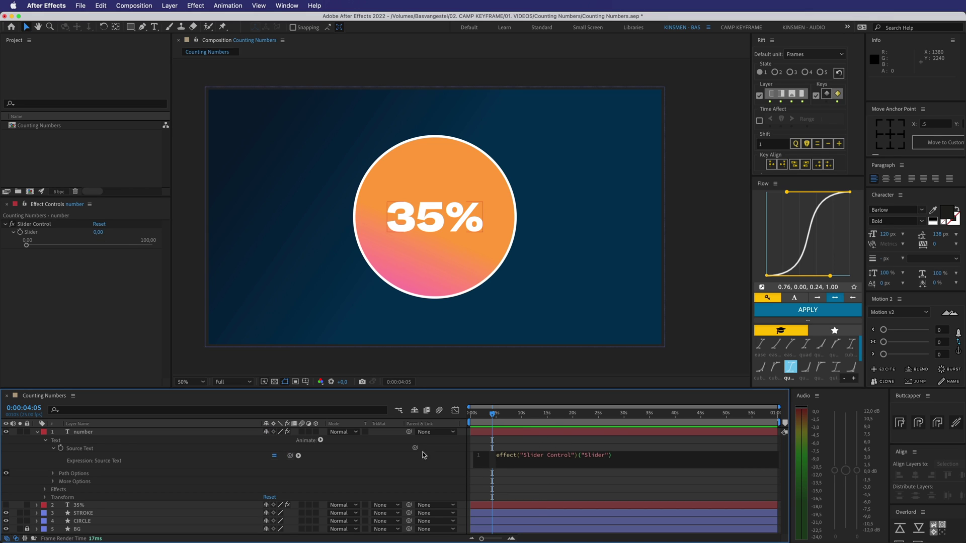
drag(496, 455, 636, 459)
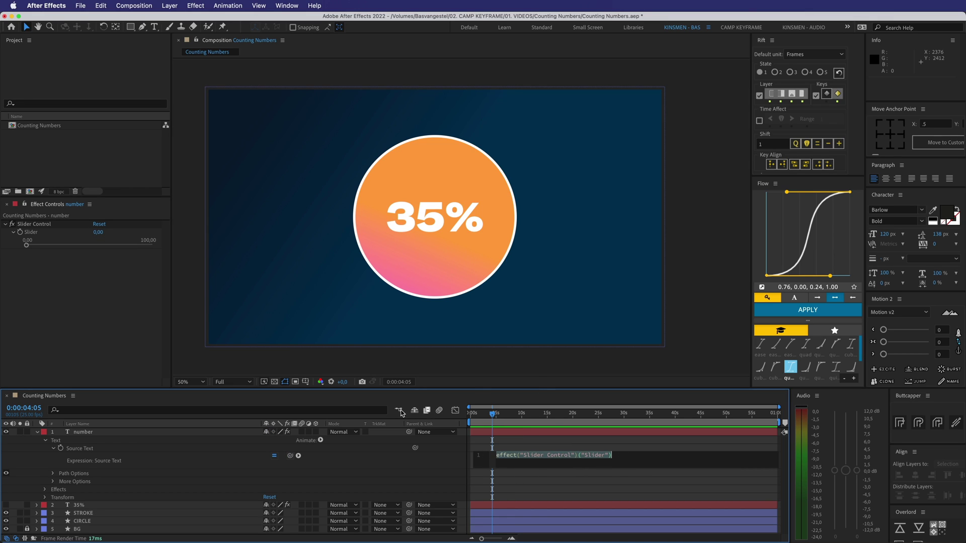
click(554, 443)
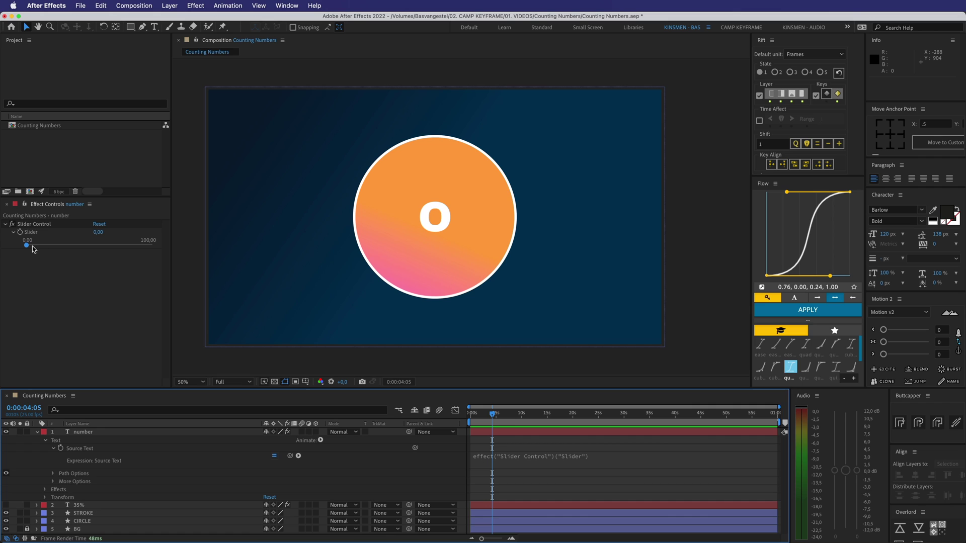
drag(28, 246, 52, 248)
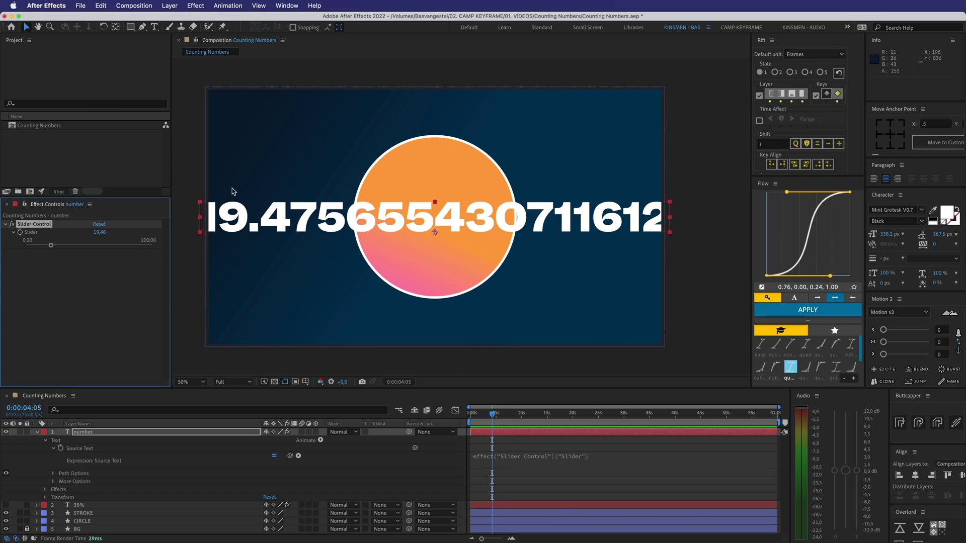
Wrap the Source Text expression as Math.round(effect("Slider Control")("Slider")) and move the slider to about 46.82.
click(479, 456)
click(479, 456)
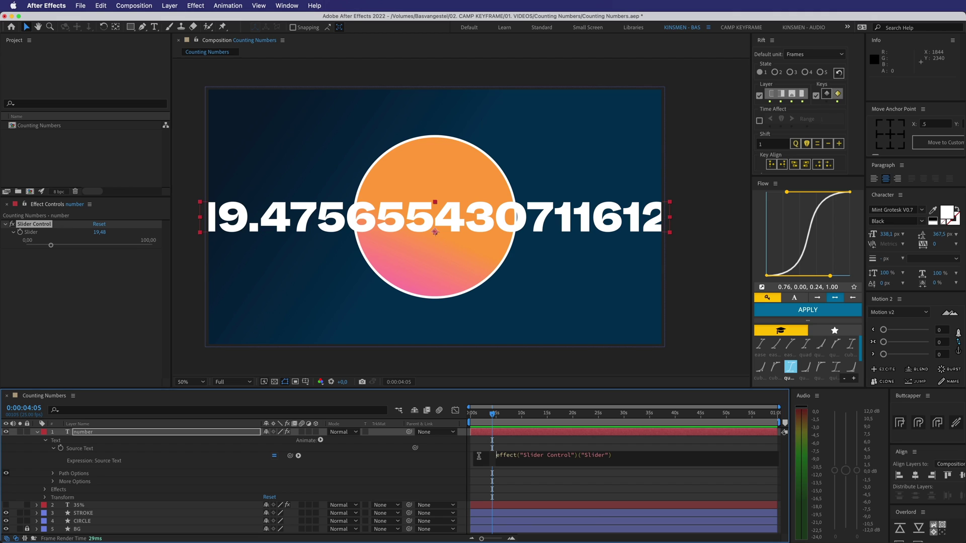
text(Math)
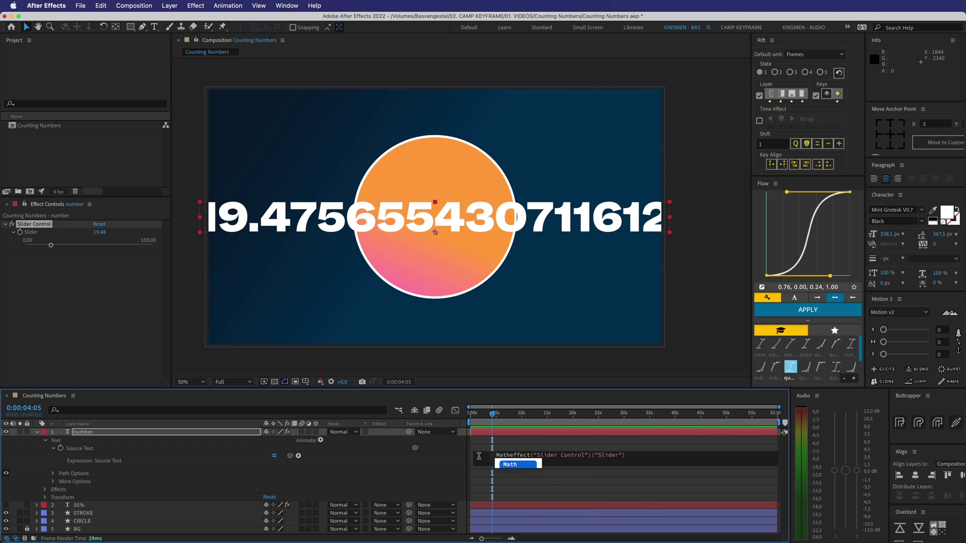
text(.round)
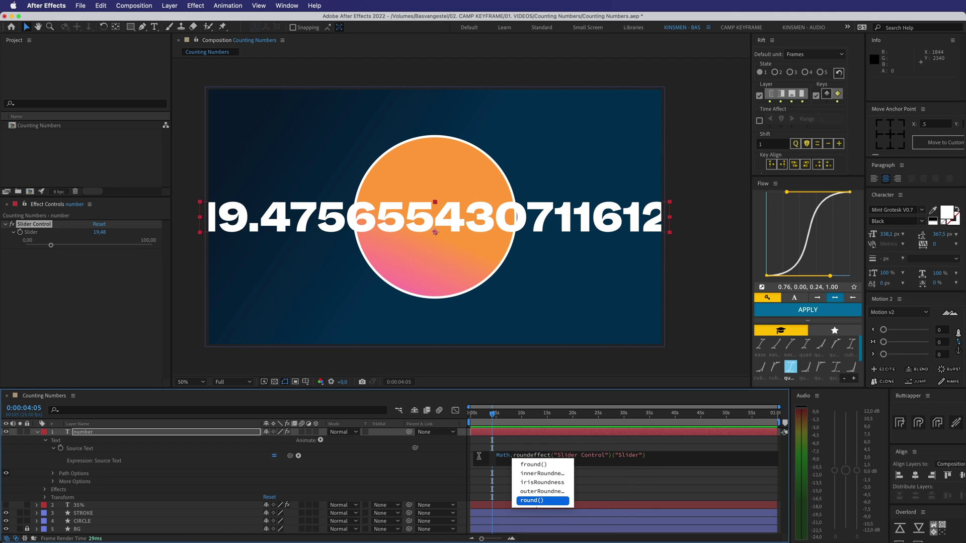
key(Return)
key(BackSpace)
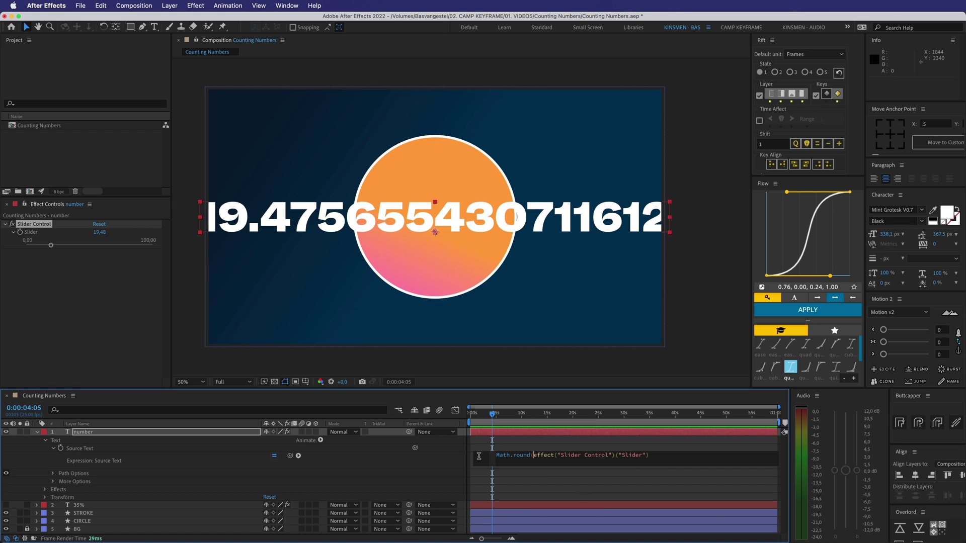
key(End)
text())
drag(535, 455, 648, 455)
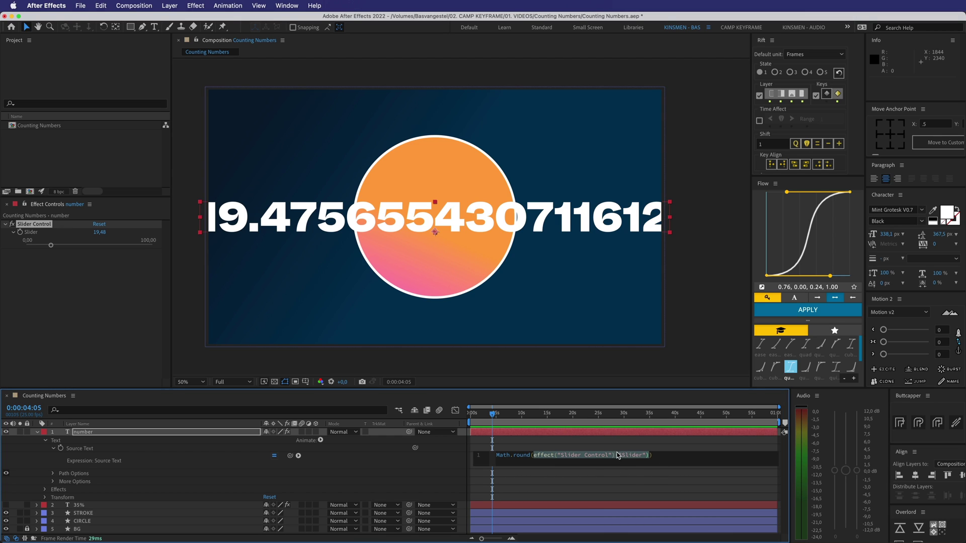
click(655, 456)
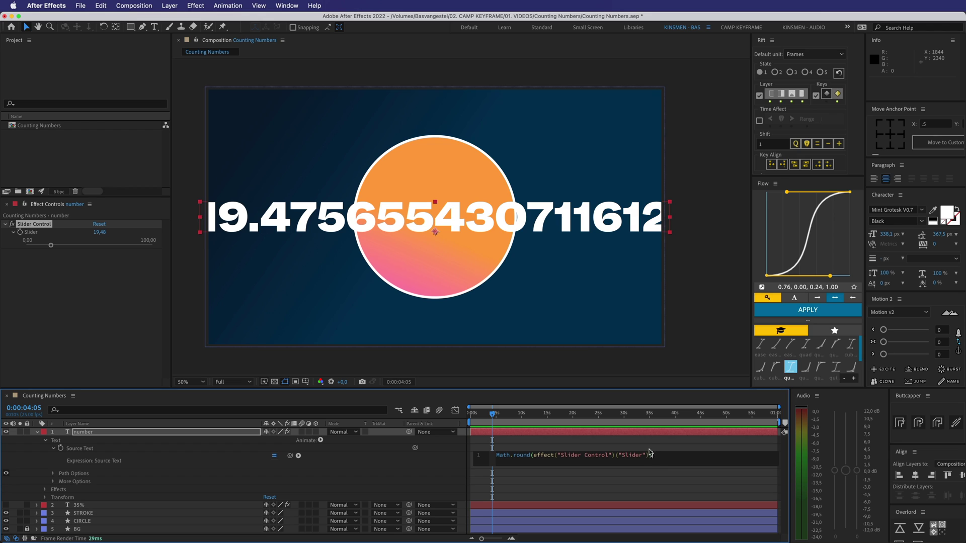
text())
key(KP_Enter)
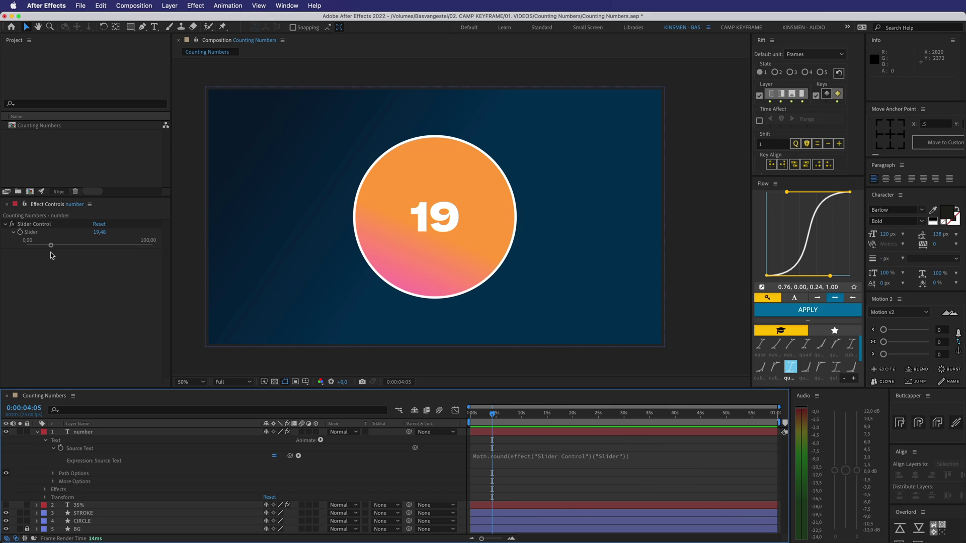
drag(51, 246, 87, 249)
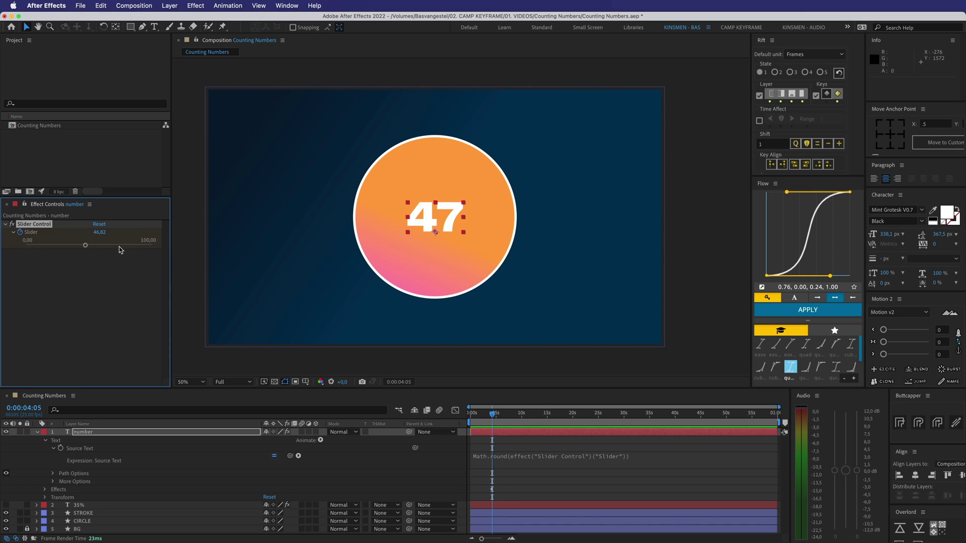
Keyframe the number layer's Slider at 0 at 0:00:04:05 and at 40 at 0:00:12:11.
click(100, 233)
text(0)
key(Return)
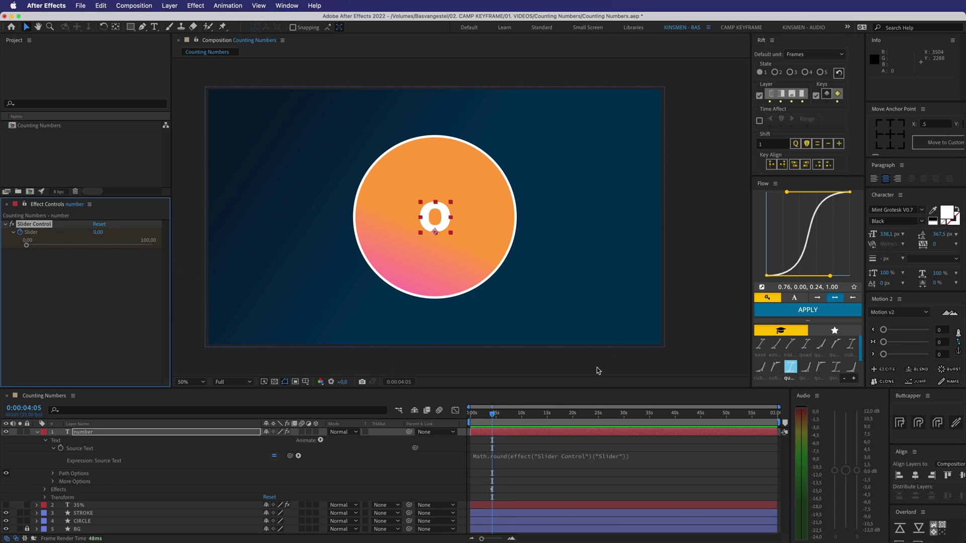
click(534, 413)
click(95, 233)
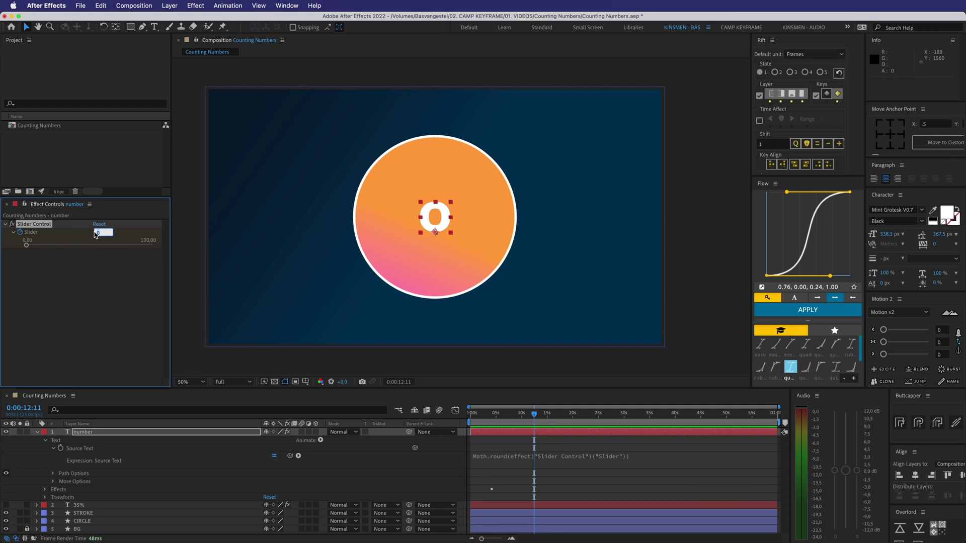
key(Return)
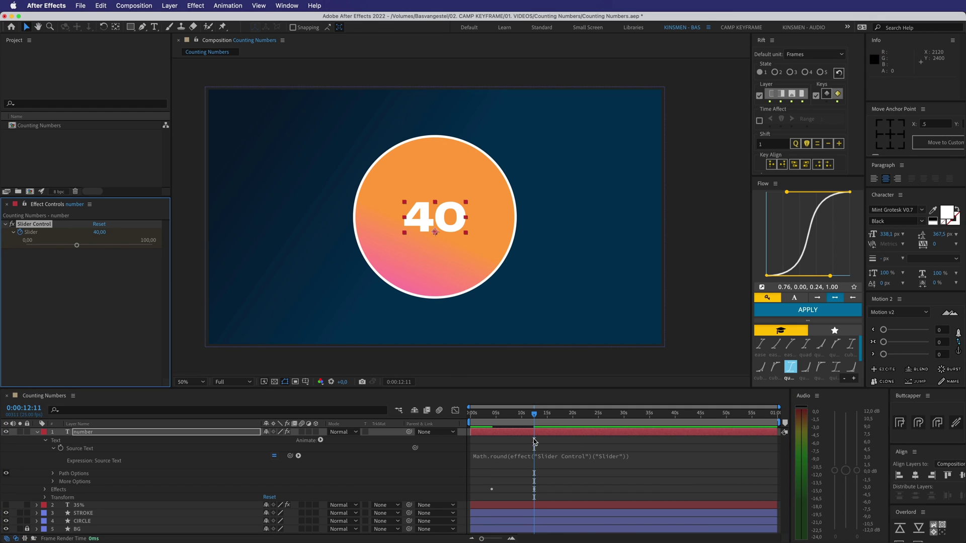
Reveal the number layer's Slider keyframes, preview the count from the first keyframe and scrub back to 0:00:06:09.
key(u)
key(j)
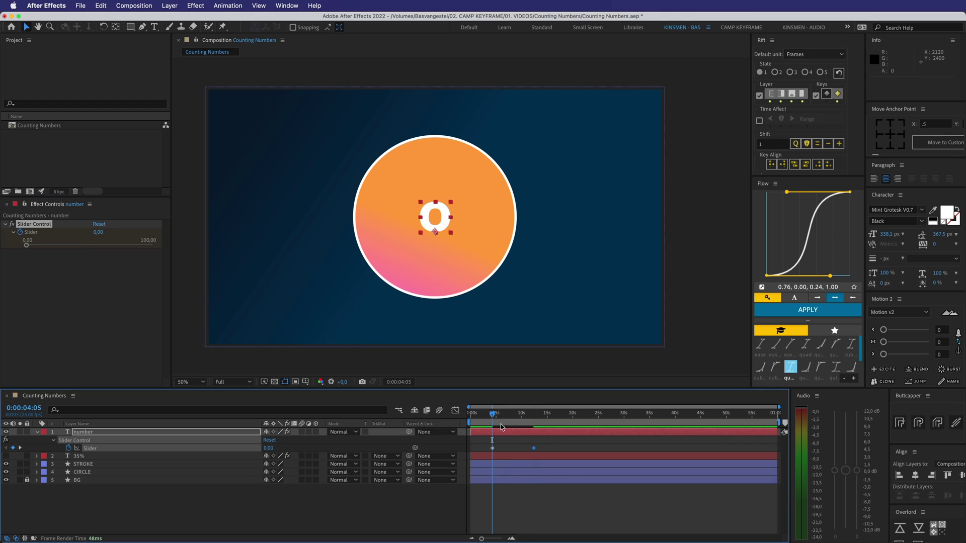
key(space)
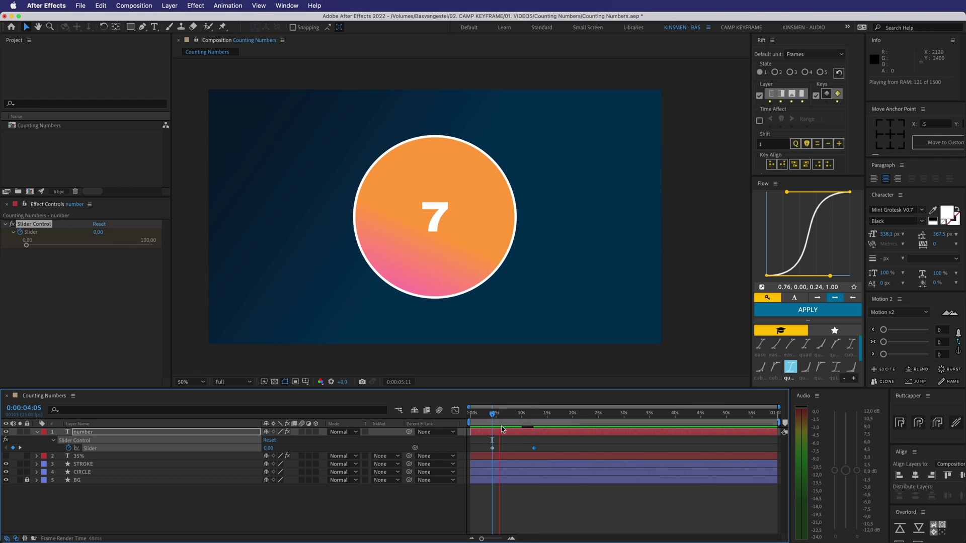
key(space)
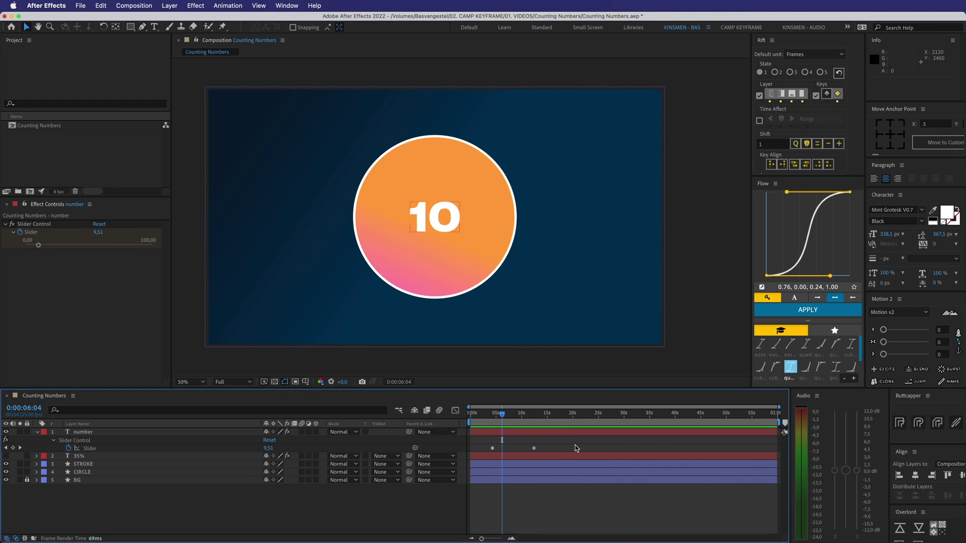
drag(578, 457, 503, 417)
Select the number layer and reveal its Source Text expression in the timeline.
click(506, 431)
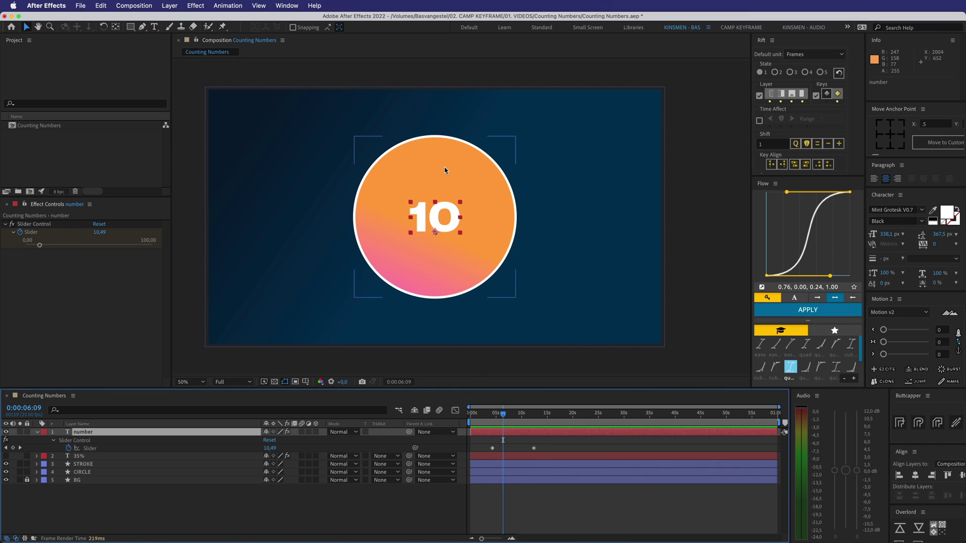
click(530, 444)
click(522, 433)
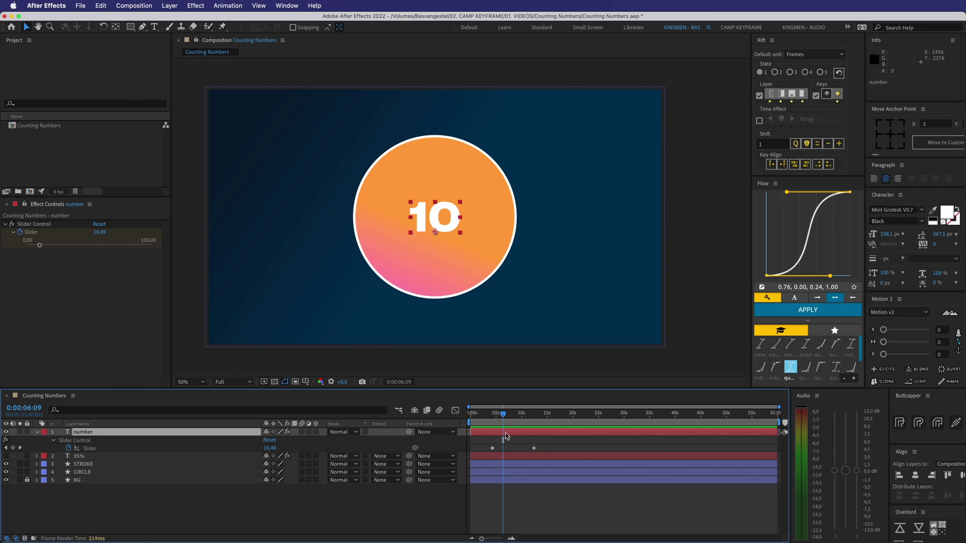
click(518, 443)
click(511, 433)
key(e)
key(e)
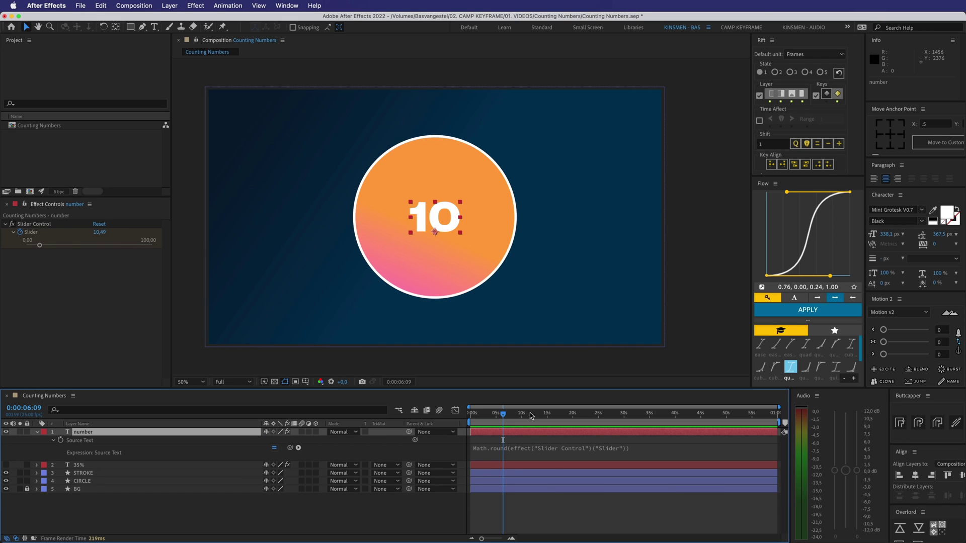
Prefix the Source Text expression with "$"+ and scrub to 0:00:07:14 to check the dollar sign.
click(494, 448)
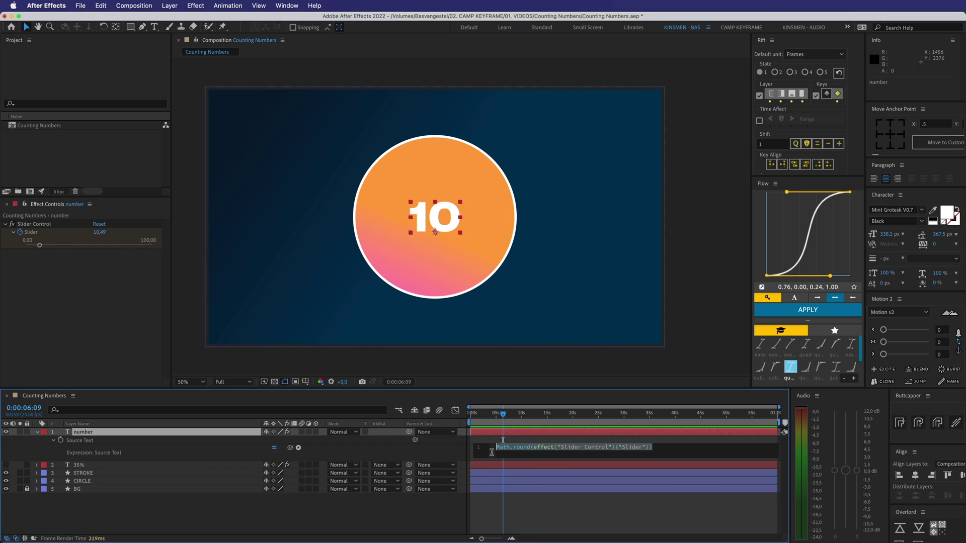
click(497, 447)
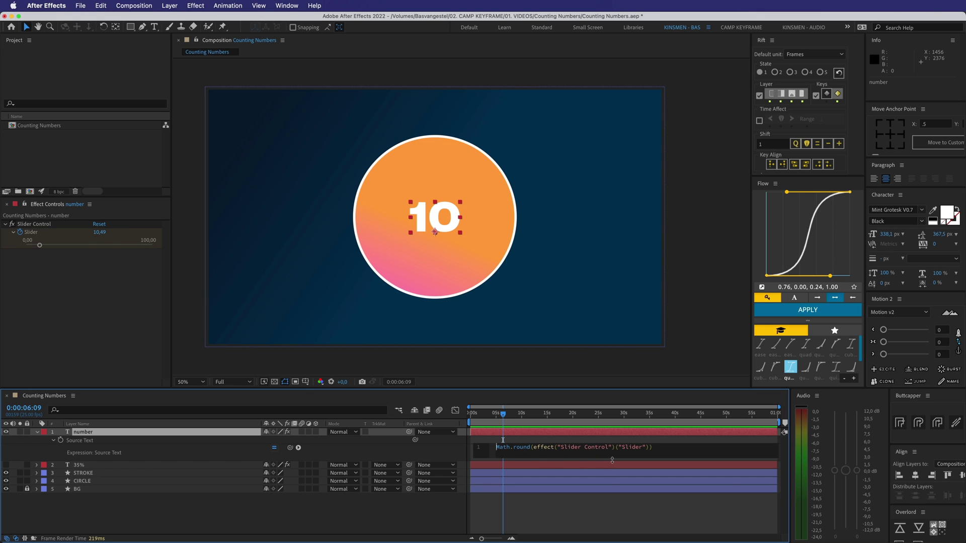
text("$"+)
double_click(500, 446)
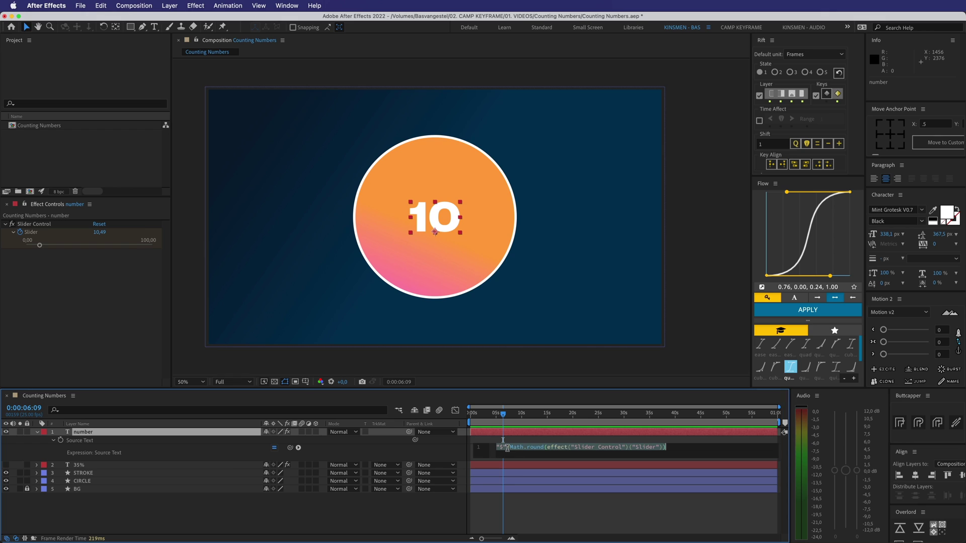
drag(509, 447, 682, 452)
click(508, 443)
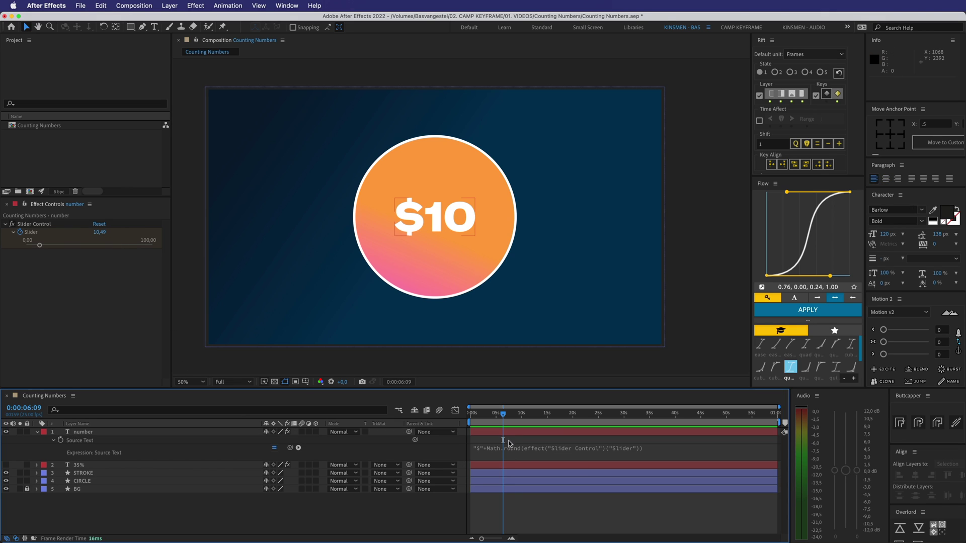
mouse_move(497, 416)
mouse_down()
mouse_move(489, 419)
mouse_move(509, 418)
mouse_up()
Change the currency symbol in the Source Text expression's prefix to €.
click(509, 447)
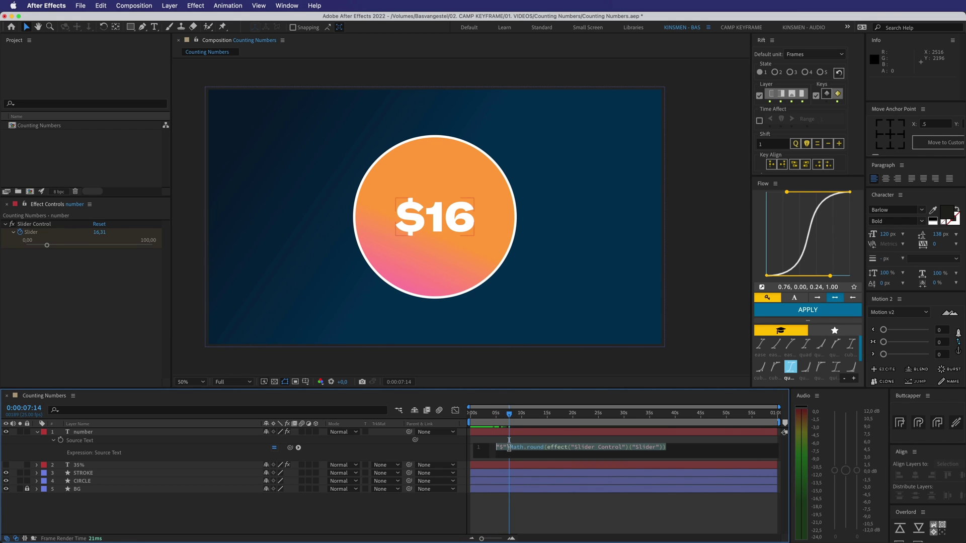
click(501, 446)
key(BackSpace)
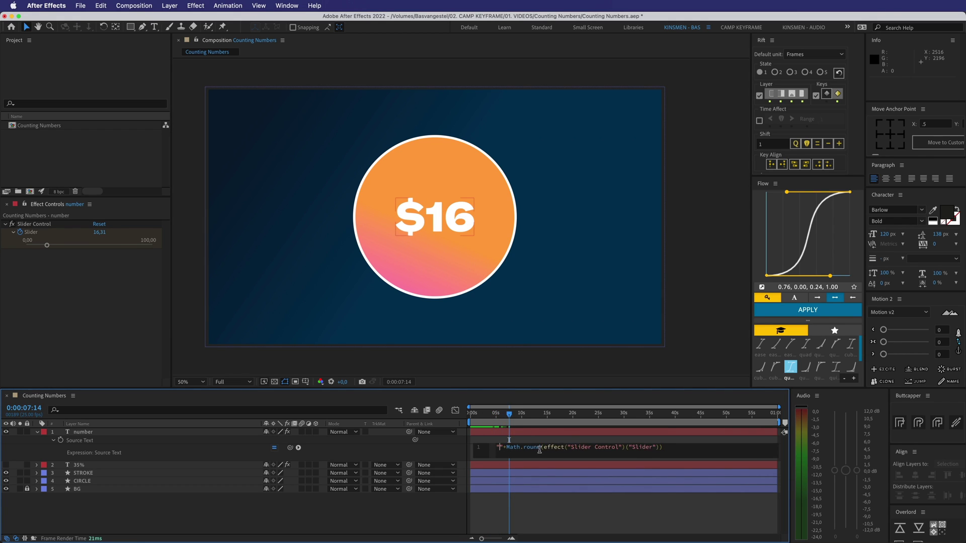
text(€)
click(532, 439)
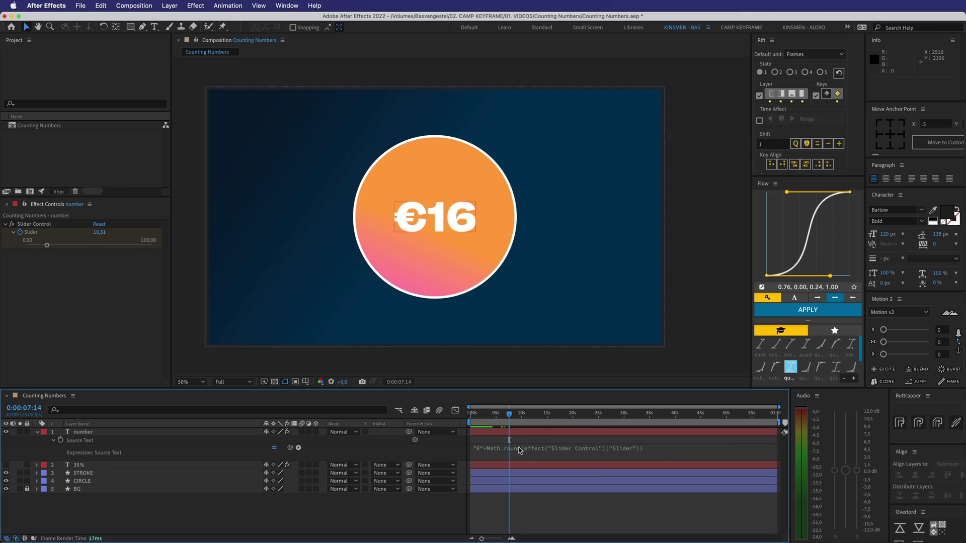
Replace the currency prefix in the Source Text expression with the suffix +"%" and scrub to 0:00:15:21 to check it.
click(501, 447)
drag(510, 447, 477, 446)
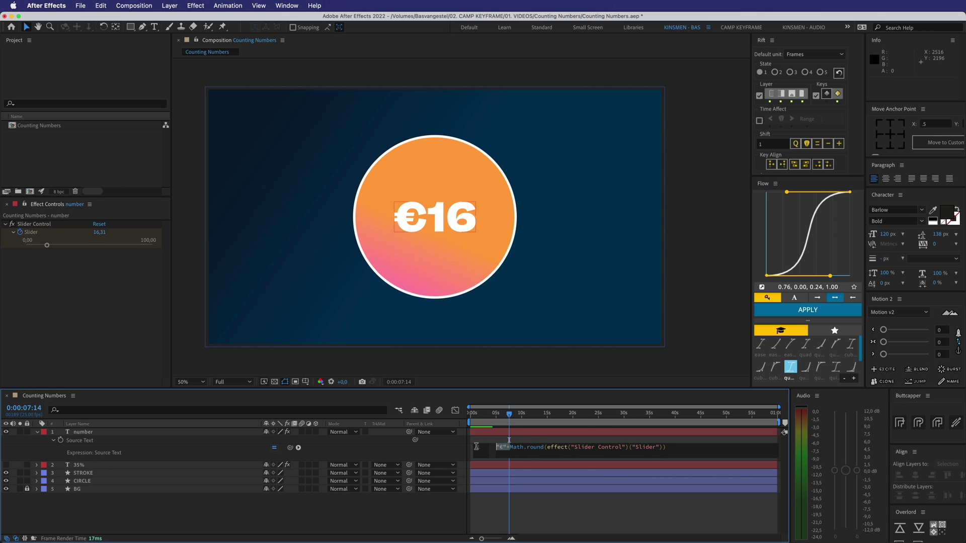
key(BackSpace)
drag(666, 448, 496, 451)
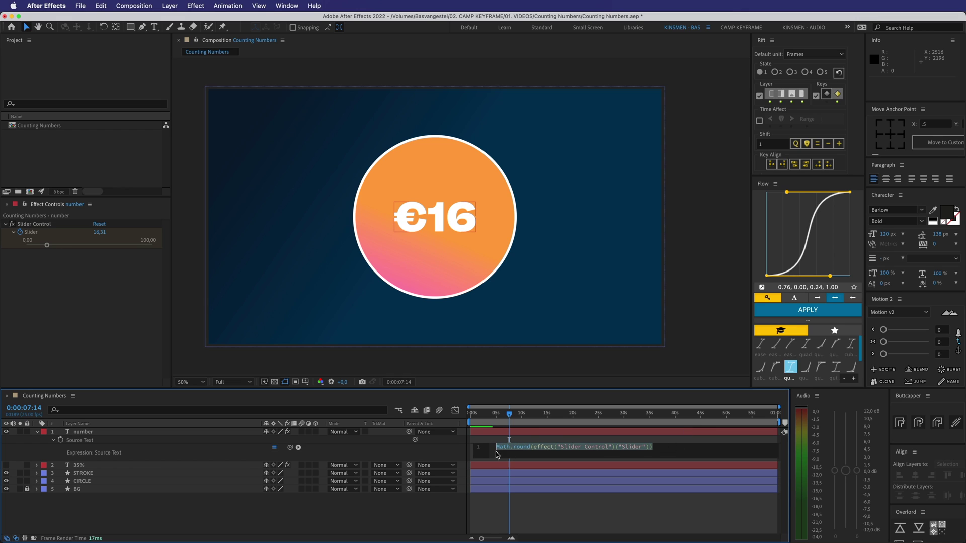
click(654, 448)
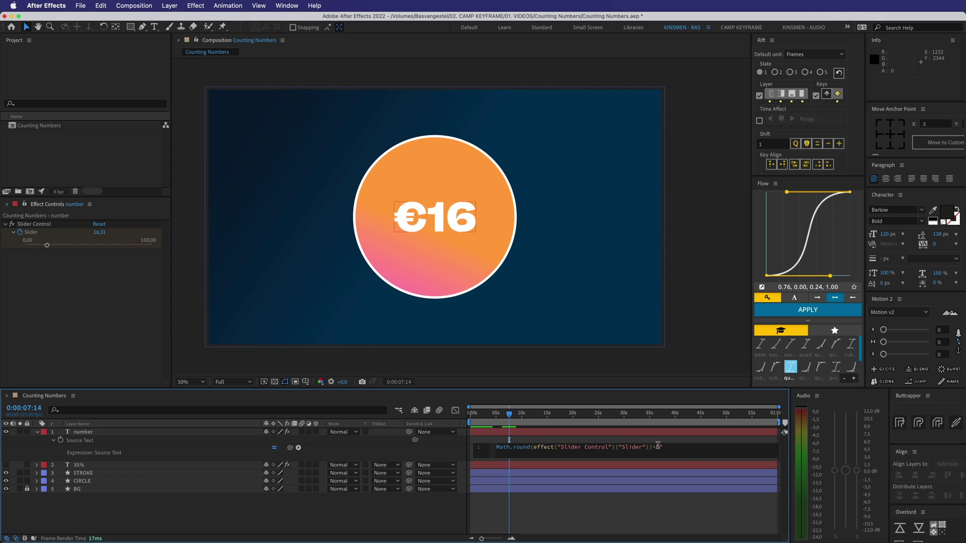
text(+"%")
click(656, 447)
key(shift+Right)
click(654, 438)
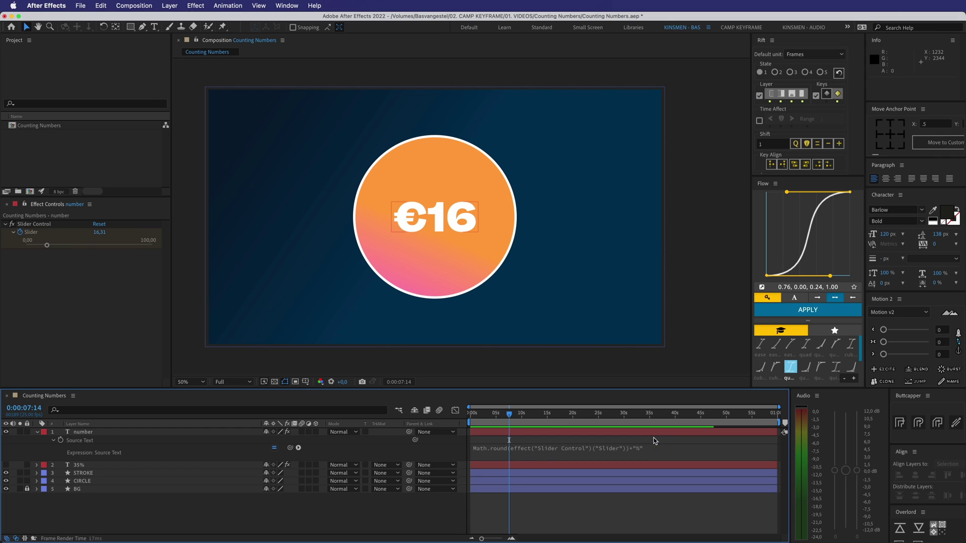
mouse_move(556, 411)
mouse_down()
mouse_move(493, 414)
mouse_move(552, 416)
mouse_up()
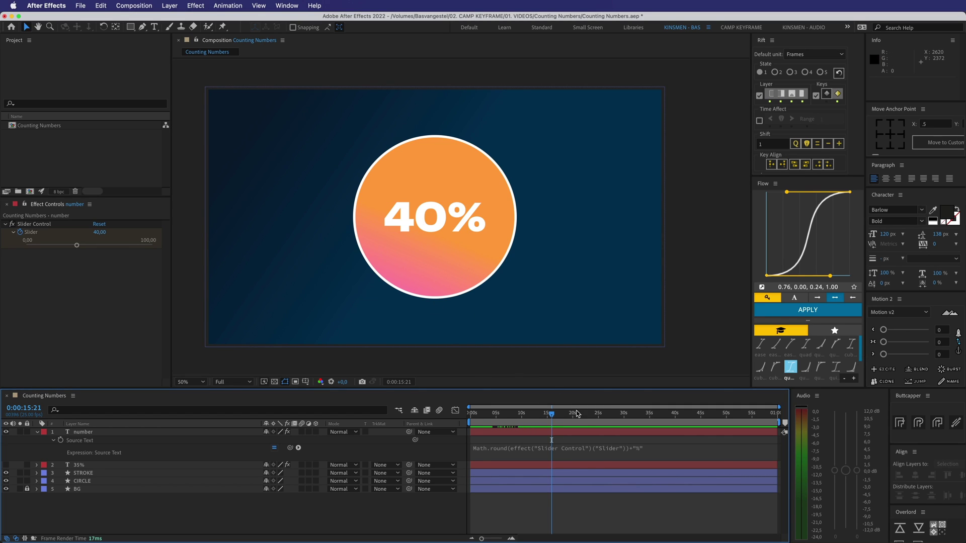
Remove the +"%" suffix from the end of the Source Text expression.
click(629, 449)
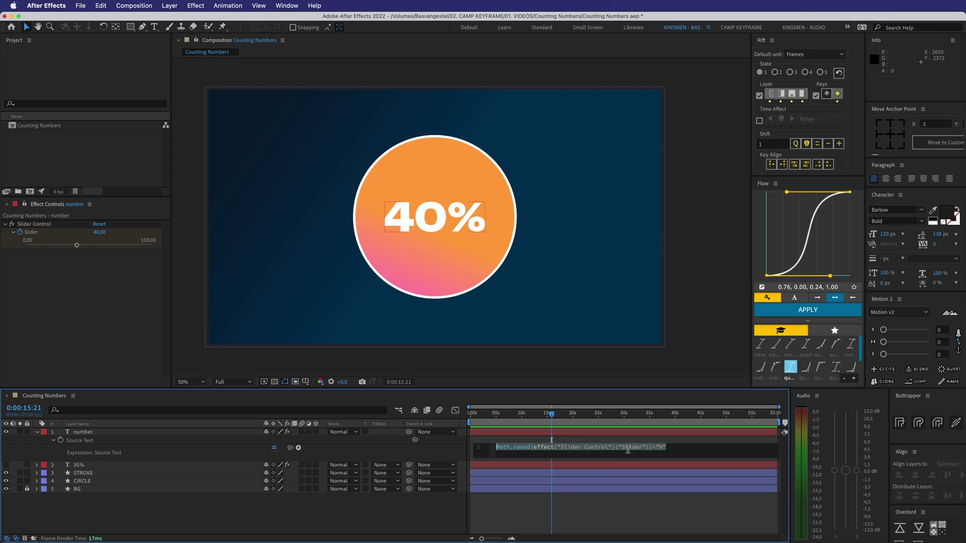
click(657, 448)
key(End)
key(shift+Left)
key(shift+Left)
key(shift+Left)
key(shift+Left)
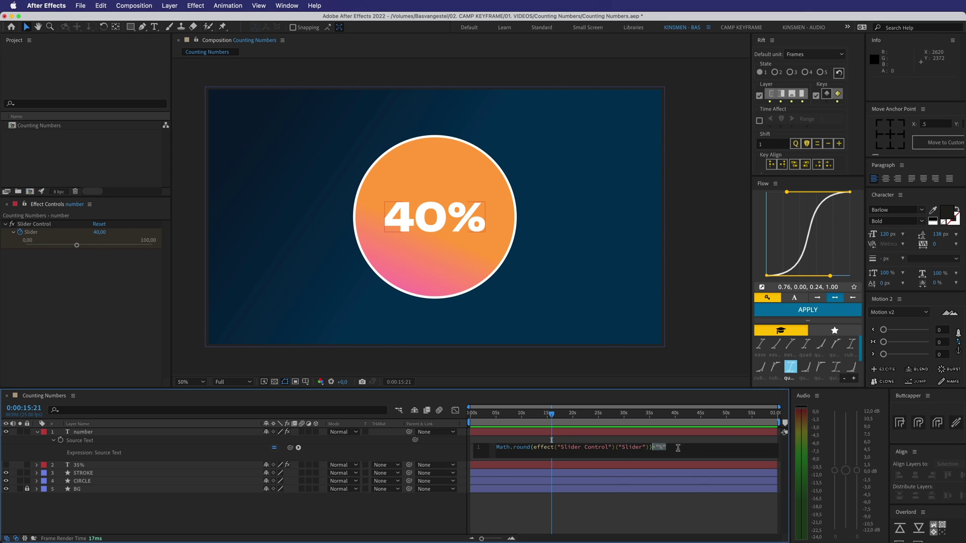
key(BackSpace)
click(713, 440)
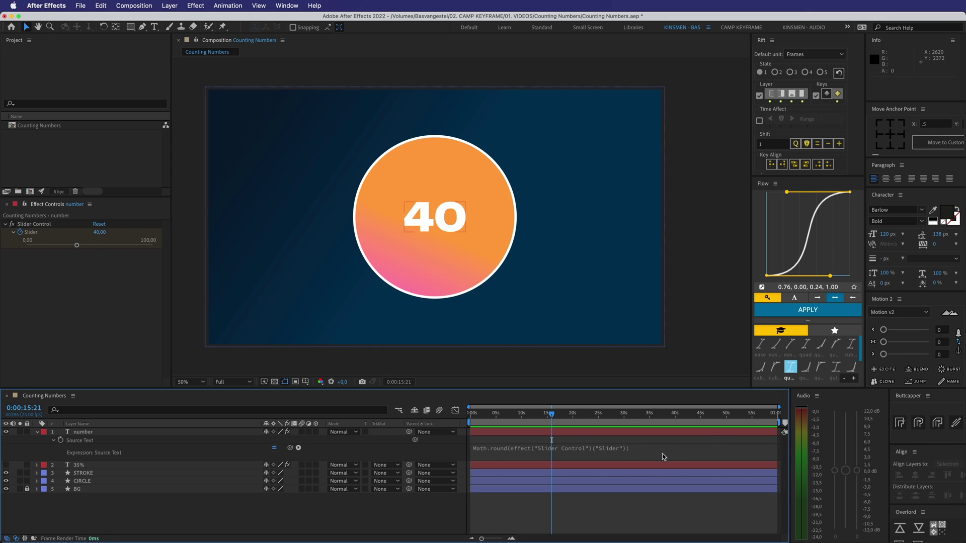
Strip the Math.round() wrapper from the Source Text expression, keeping effect("Slider Control")("Slider").
click(510, 452)
click(530, 448)
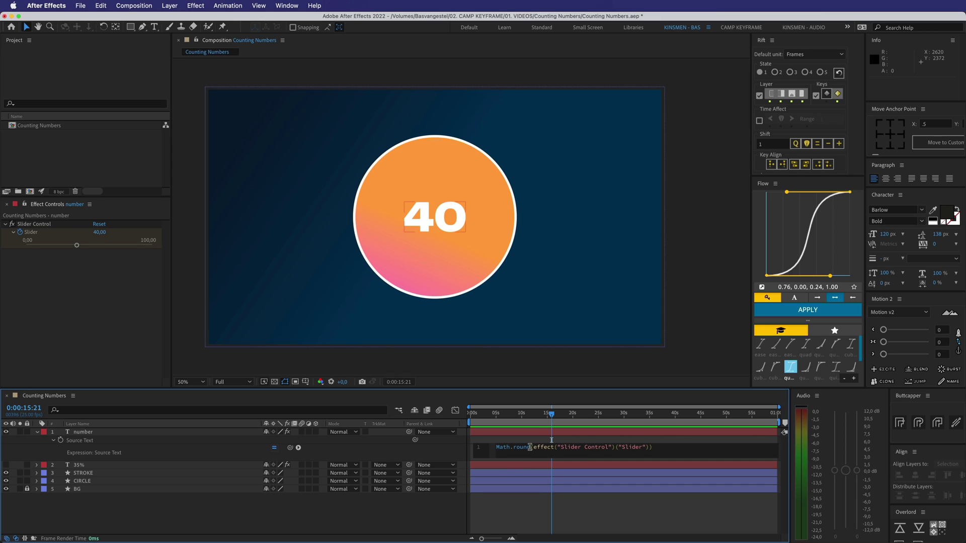
drag(529, 448, 496, 448)
key(BackSpace)
key(Delete)
key(End)
key(BackSpace)
Append .value.toFixed(1) to the Source Text expression to show one decimal place.
text(.)
key(Down)
key(Down)
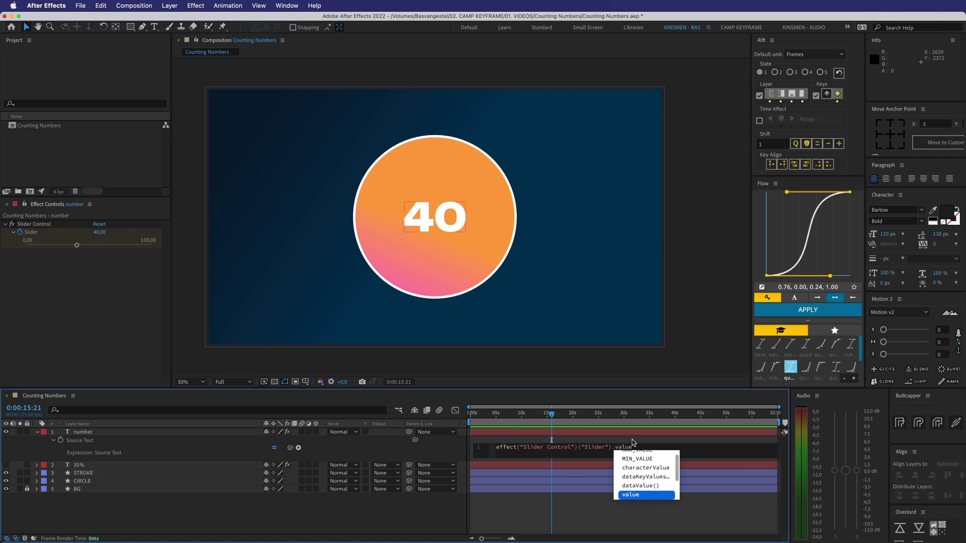
key(Return)
text(.toFixed)
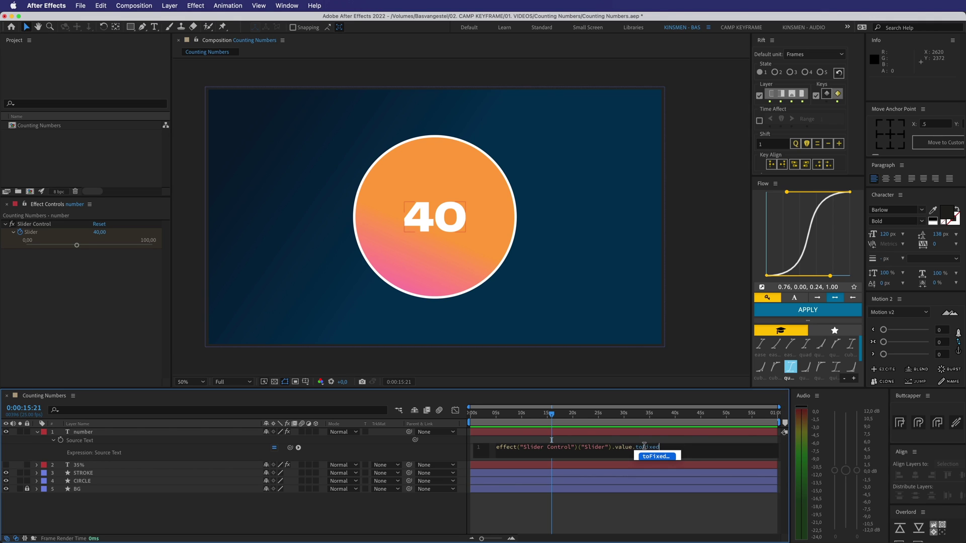
key(Return)
text(1)
key(Right)
click(678, 438)
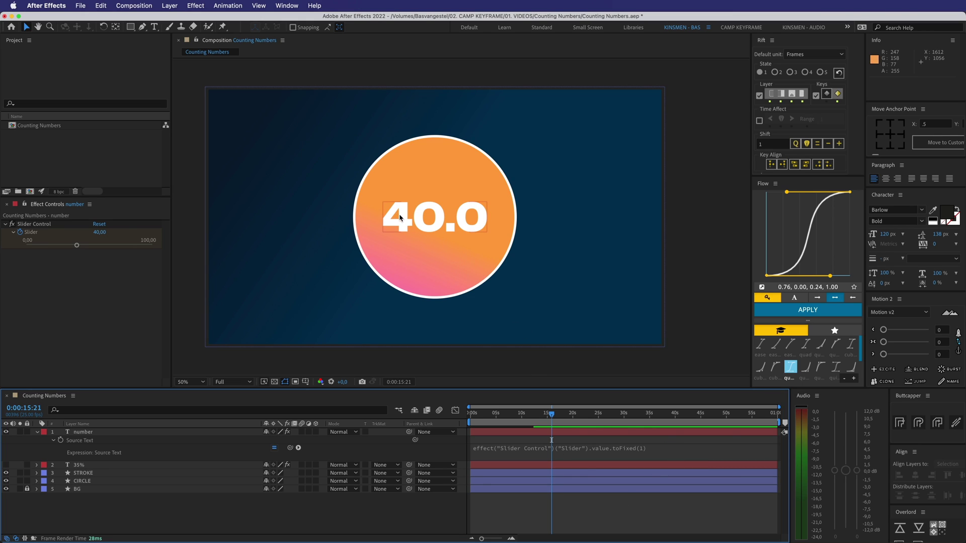
Try the Slider at about 49.44 and at 40, and set it to 49.9 at 0:00:15:21.
drag(80, 248, 89, 248)
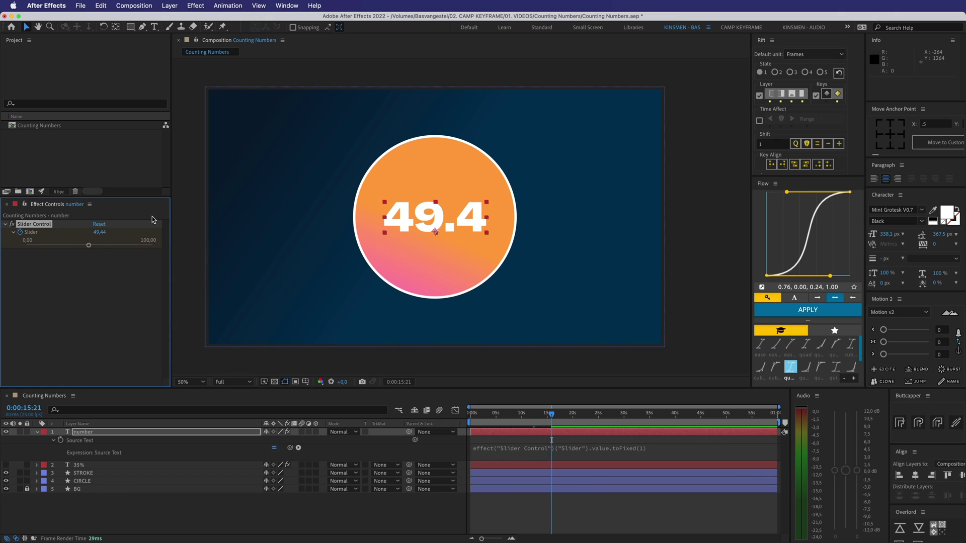
click(102, 233)
text(40)
key(Return)
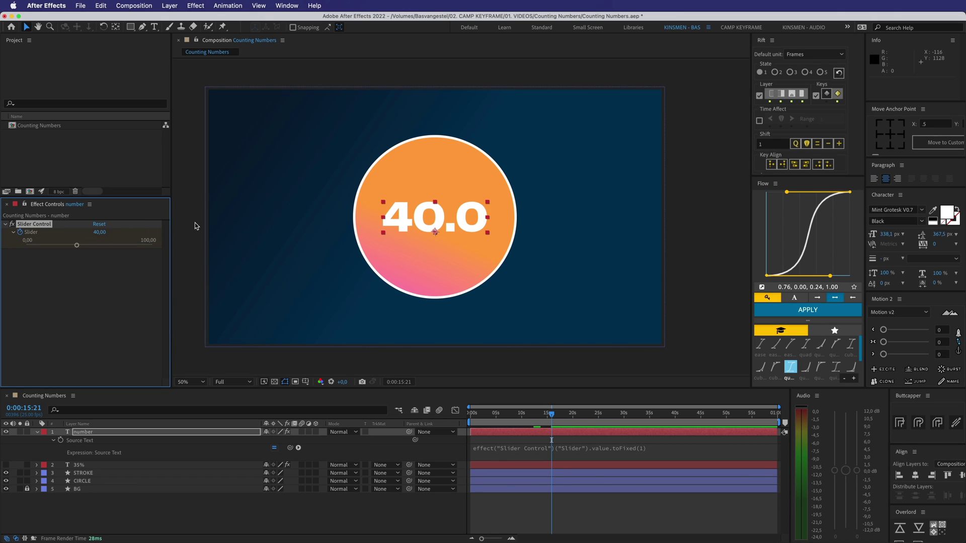
click(97, 233)
text(49,9)
key(Return)
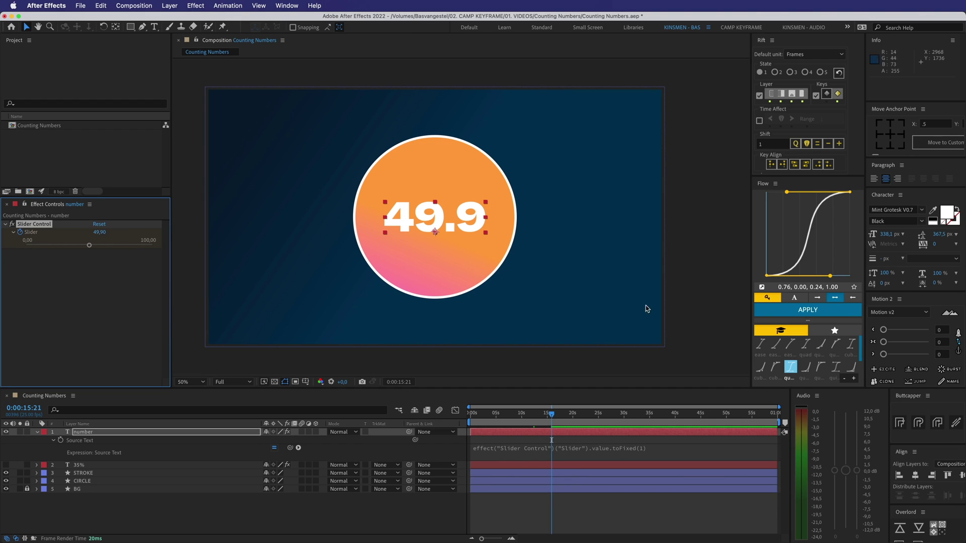
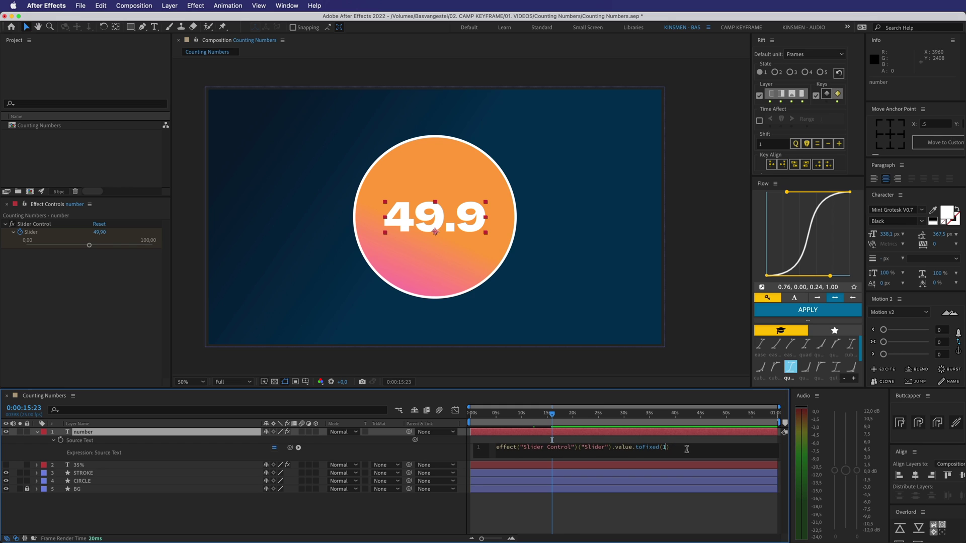
Change the expression's ending to toFixed(2) for two decimals and move the playhead to 0:00:15:05.
text(2)
click(678, 442)
mouse_move(551, 414)
mouse_down()
mouse_move(572, 417)
mouse_move(548, 418)
mouse_up()
Try the number layer's Slider at 10 and set it to 10.96 to test the two decimals.
click(105, 232)
text(10)
key(Return)
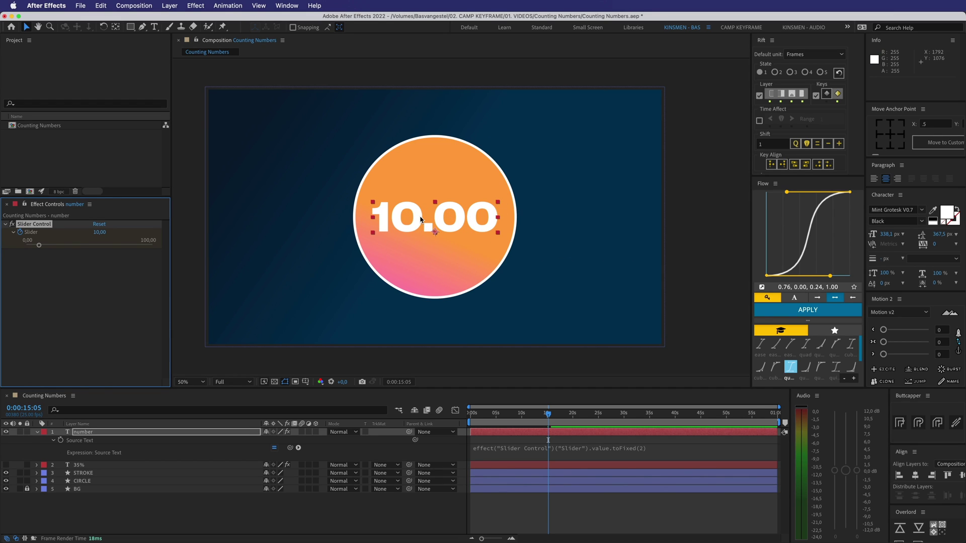
click(103, 232)
text(10,96)
key(Return)
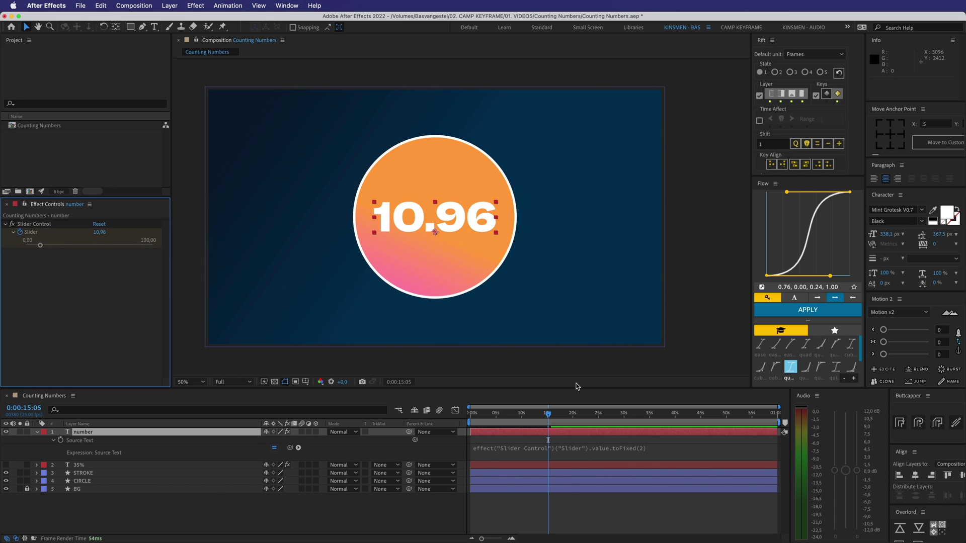
Remove .value.toFixed(2) from the end of the number layer's Source Text expression.
click(613, 451)
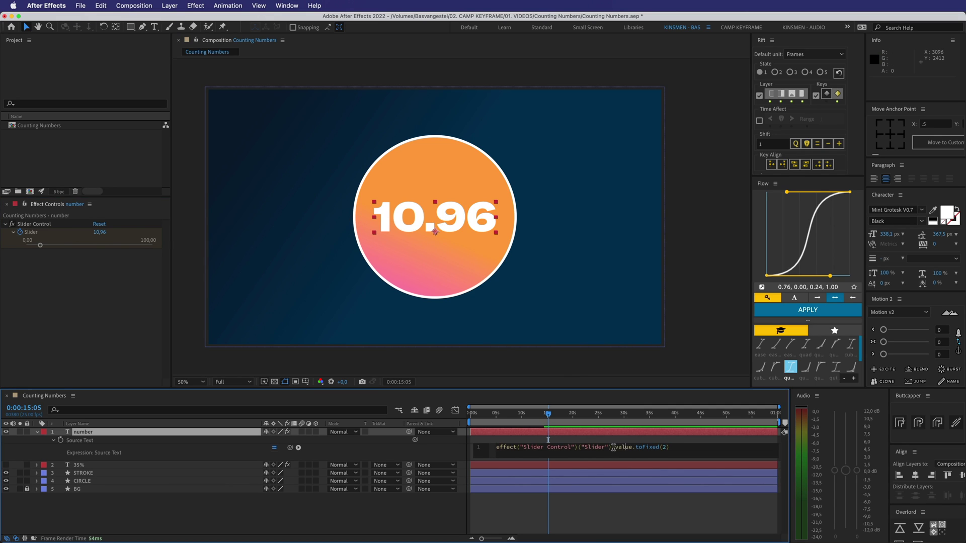
drag(612, 447, 677, 447)
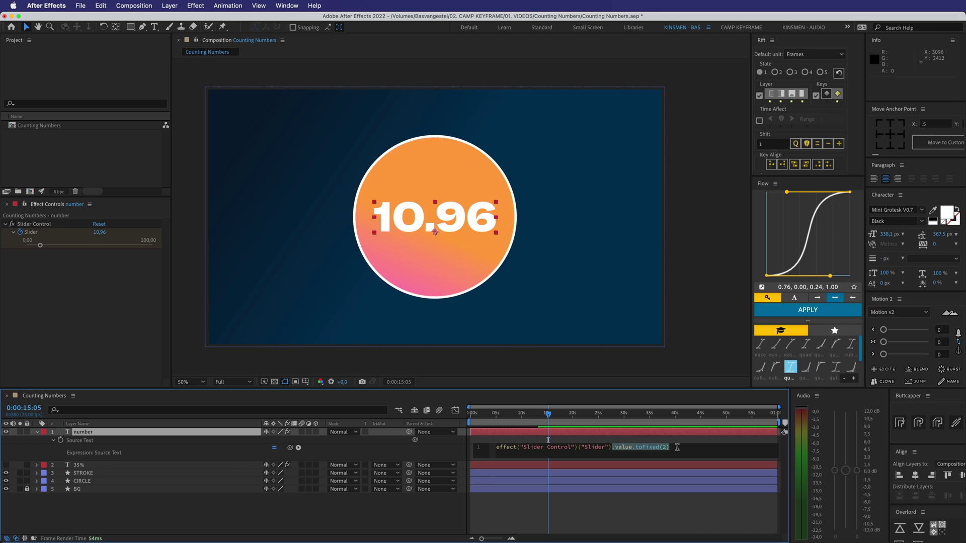
key(BackSpace)
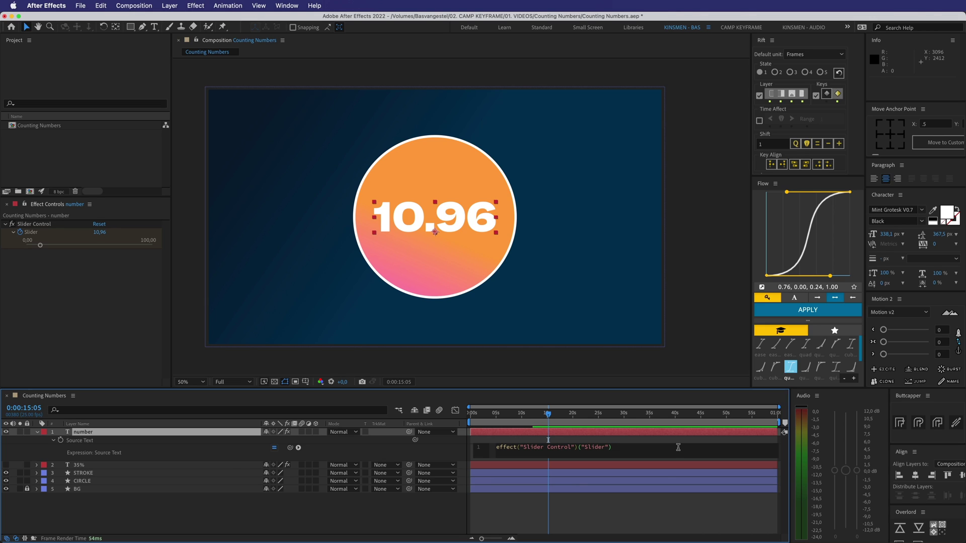
click(656, 440)
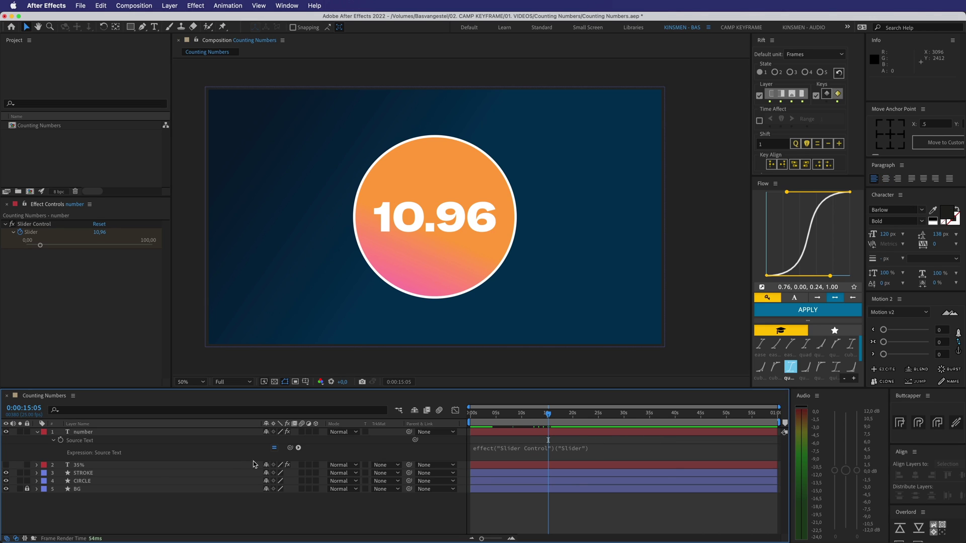
Expand the number layer's Slider Control effect and delete all the Slider keyframes.
click(39, 433)
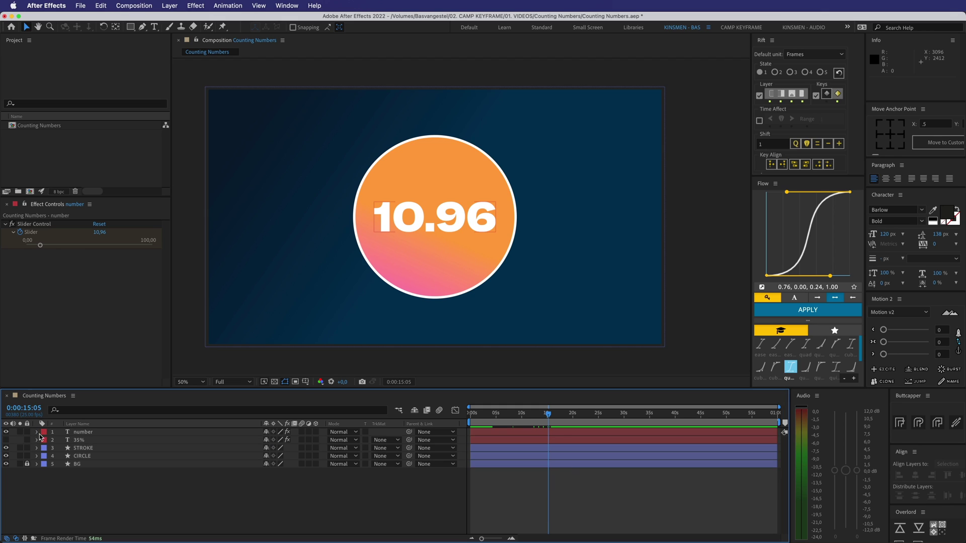
click(38, 433)
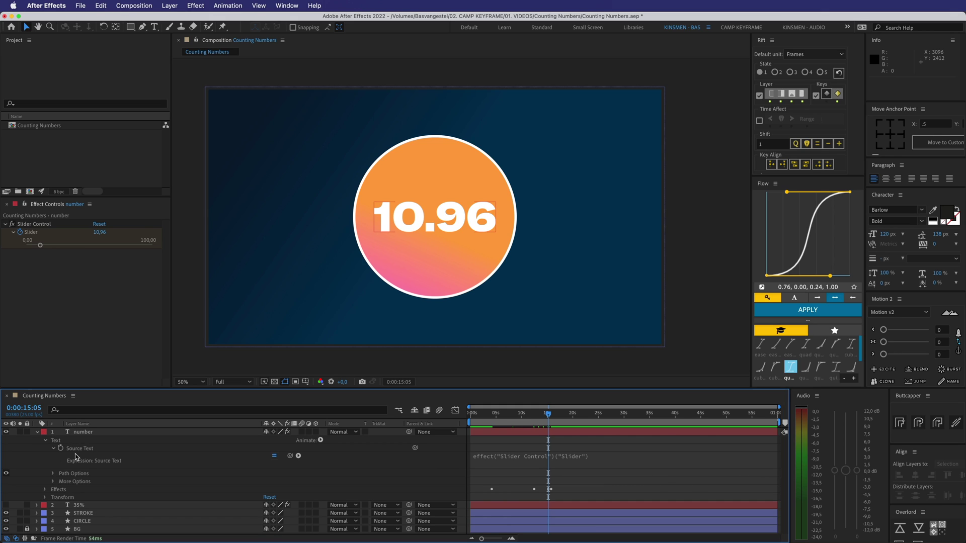
click(76, 457)
click(53, 449)
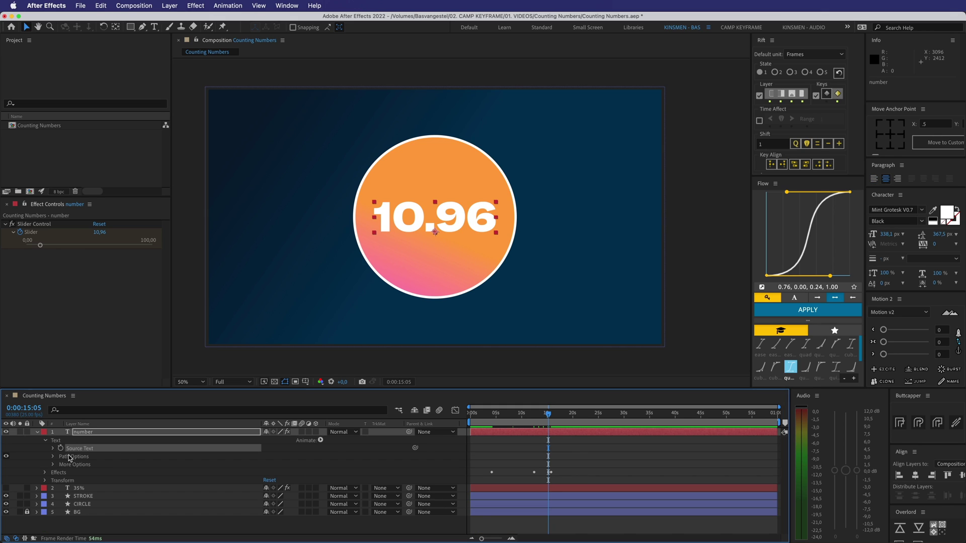
click(46, 473)
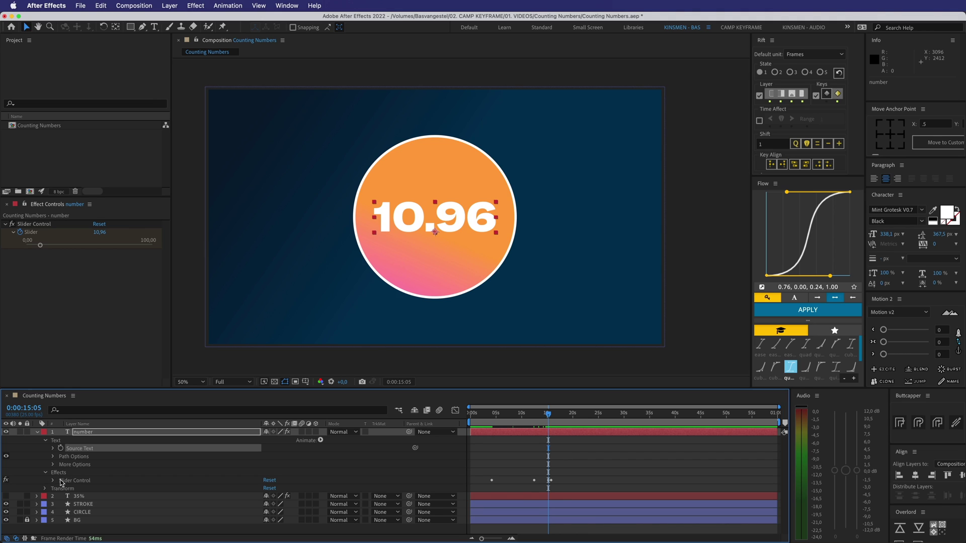
click(54, 480)
drag(479, 478, 574, 501)
key(Delete)
click(500, 452)
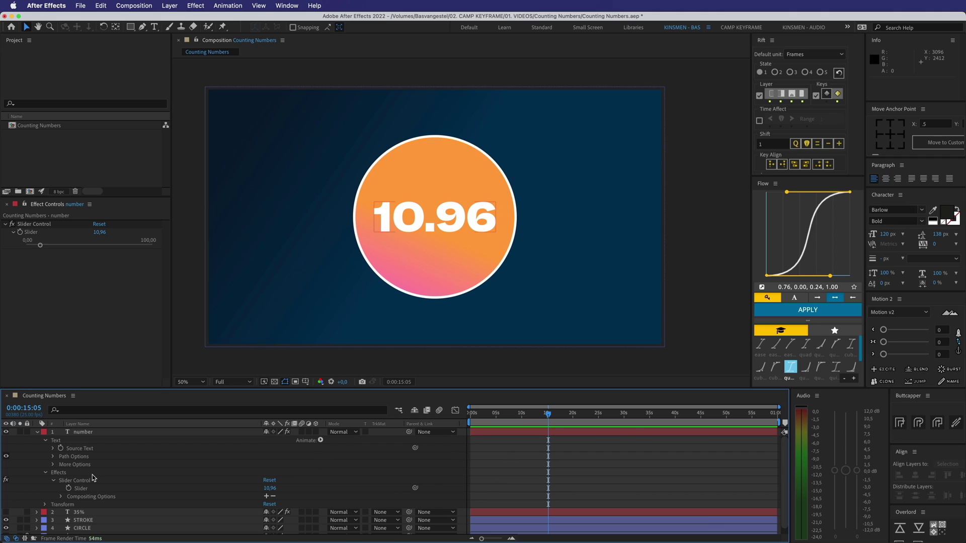
Add an expression to the Slider property itself, appending .value.toFixed(2) to its default effect reference.
alt+click(68, 488)
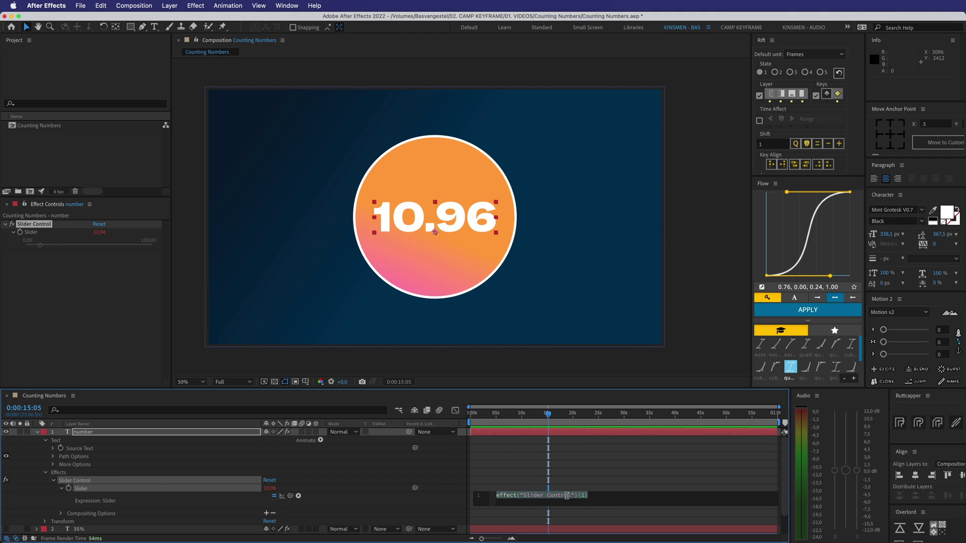
click(594, 496)
text(.value.toFixed(2))
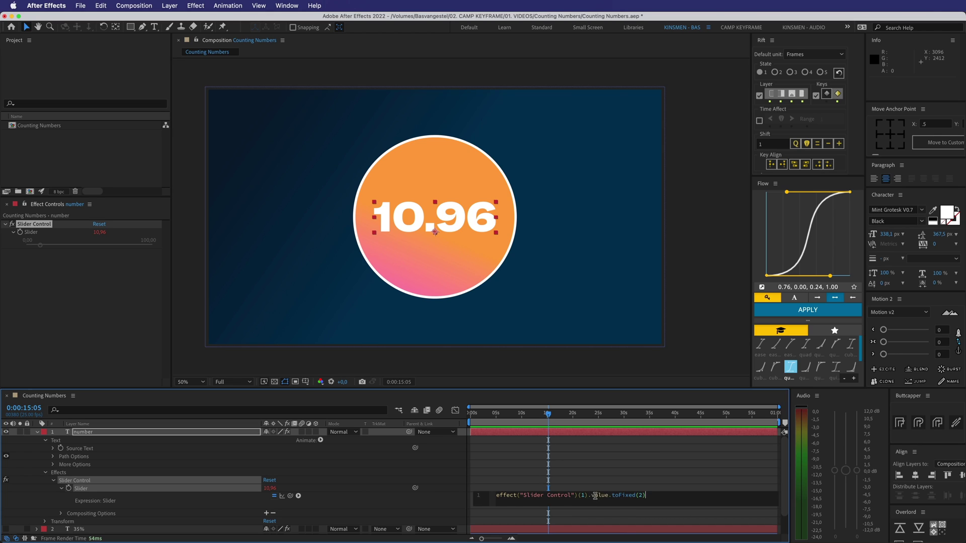
click(640, 480)
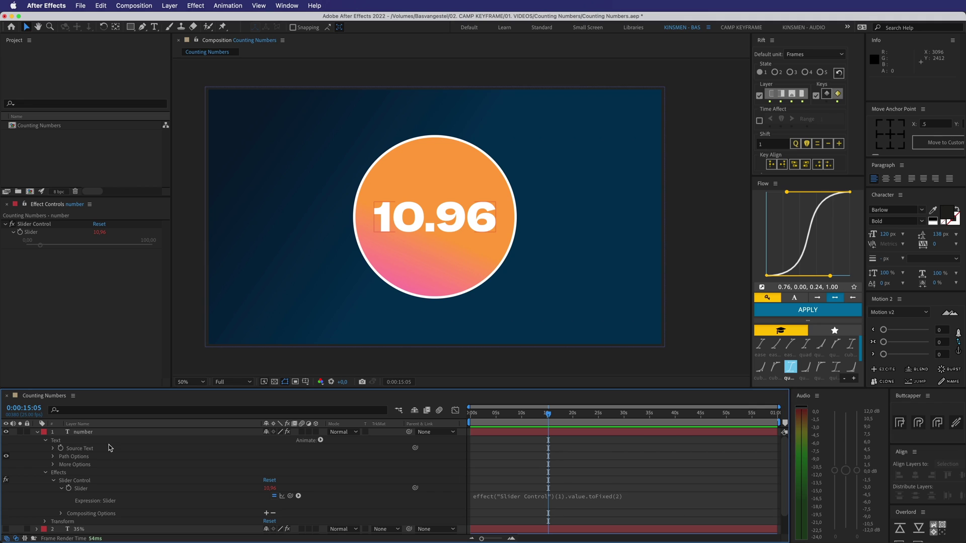
Try the number layer's Slider at 10 and set it to 10.73 to test the two-decimal expression.
click(100, 233)
text(10)
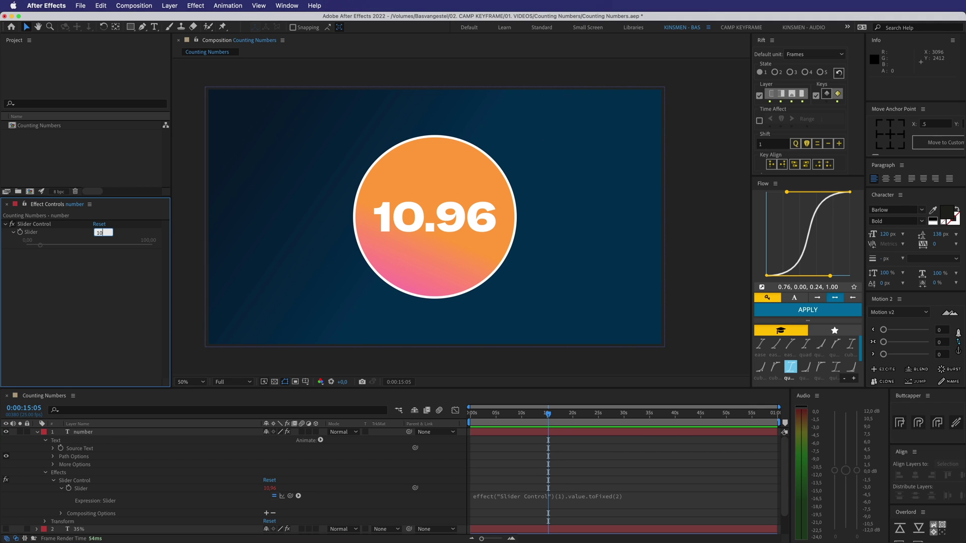
key(Return)
click(103, 233)
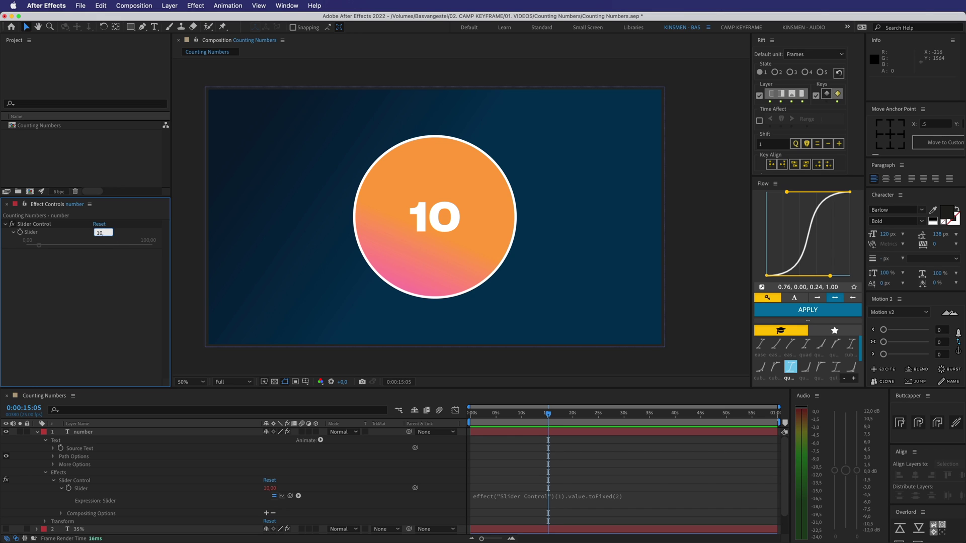
text(10,73)
click(554, 460)
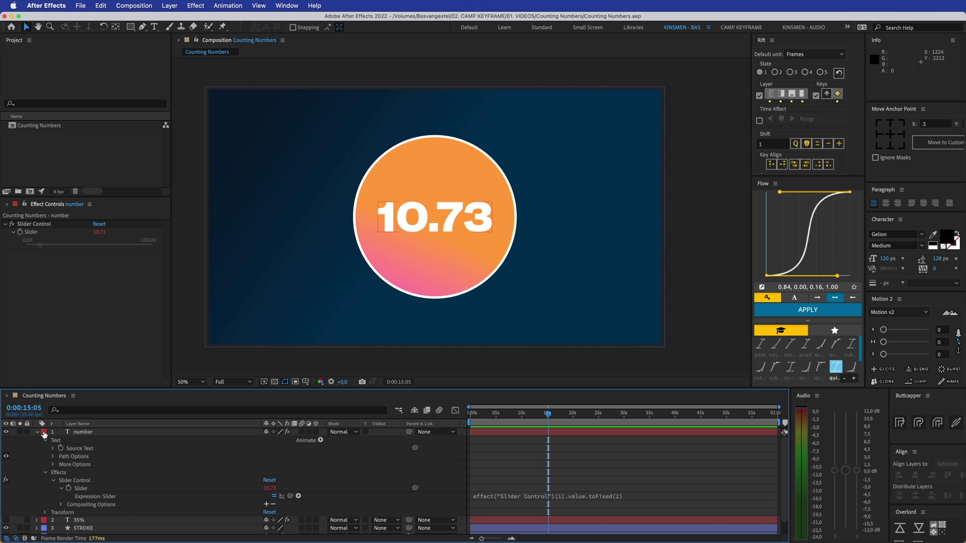
Collapse the number layer and expand the STROKE layer to show its contents.
click(37, 432)
click(83, 448)
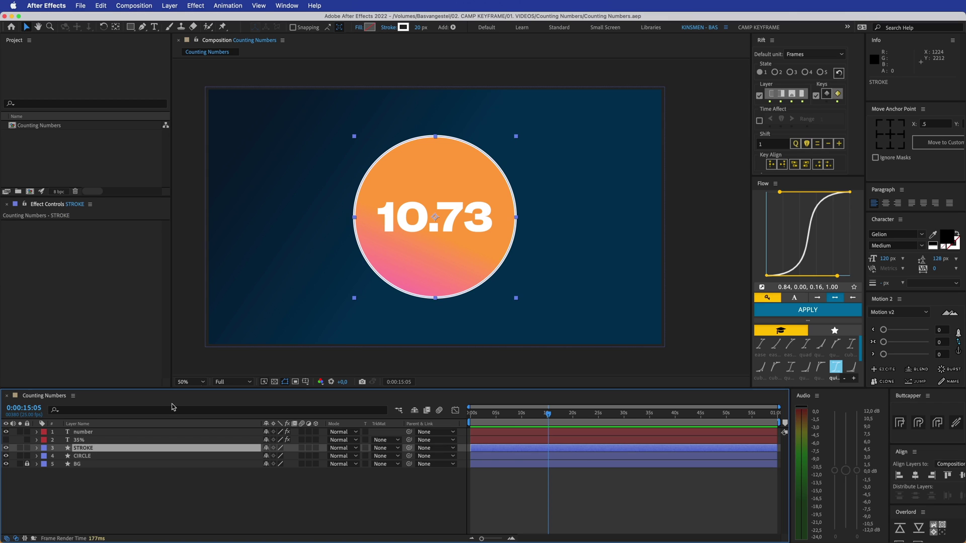
click(36, 456)
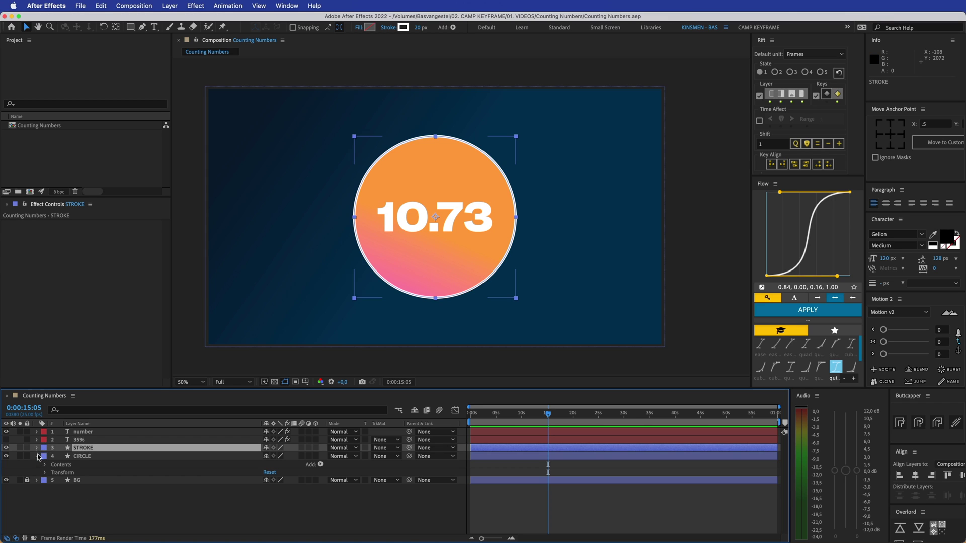
click(37, 456)
click(36, 448)
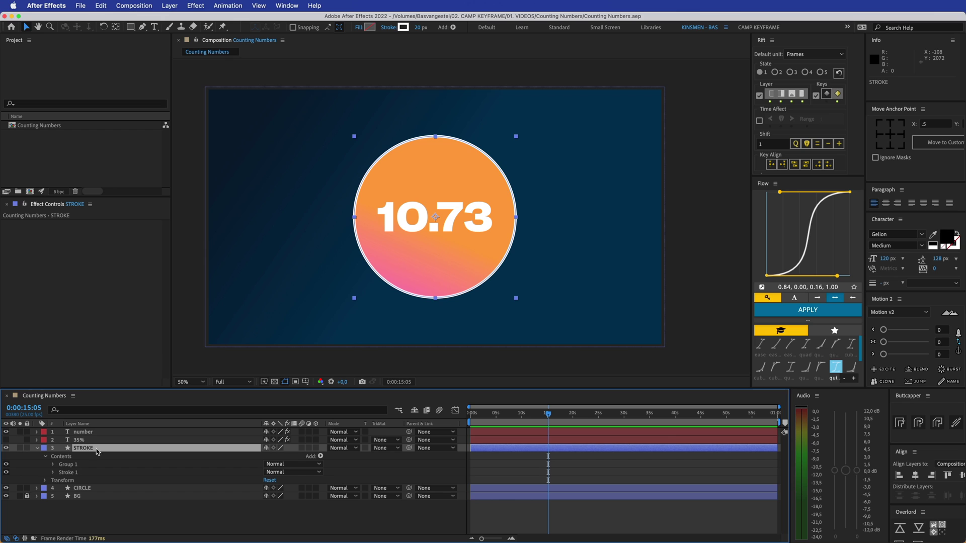
click(560, 466)
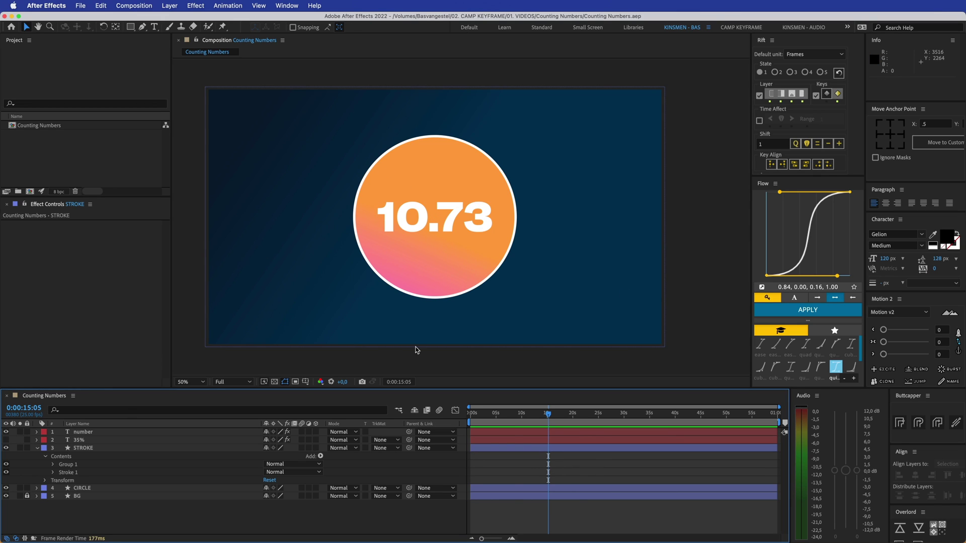
click(435, 210)
click(503, 459)
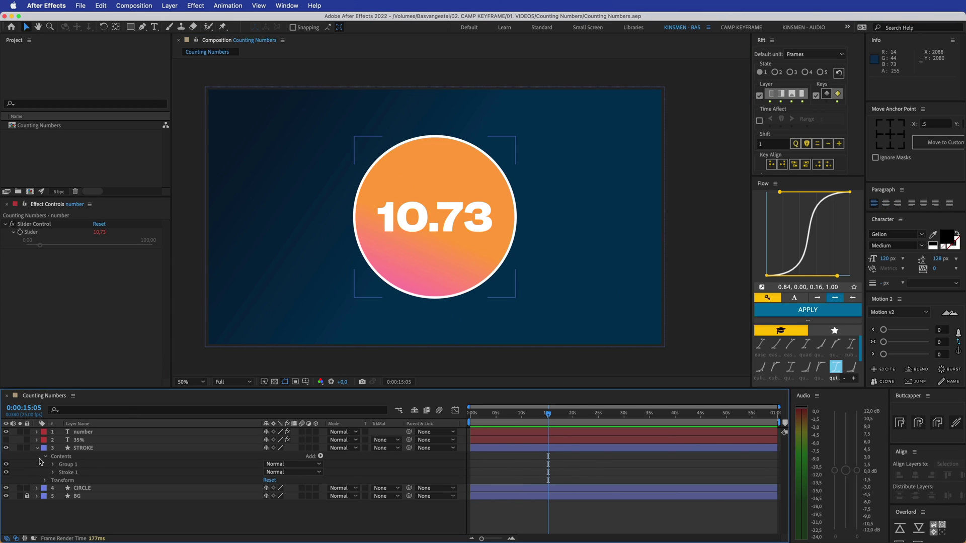
Add Trim Paths to the STROKE layer's contents and expand its settings.
click(91, 449)
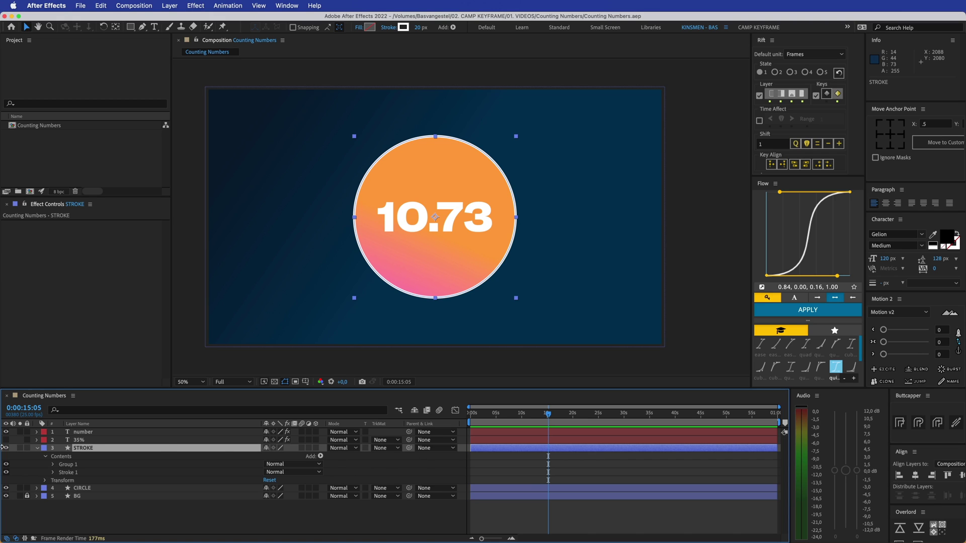
click(320, 456)
click(338, 491)
click(53, 473)
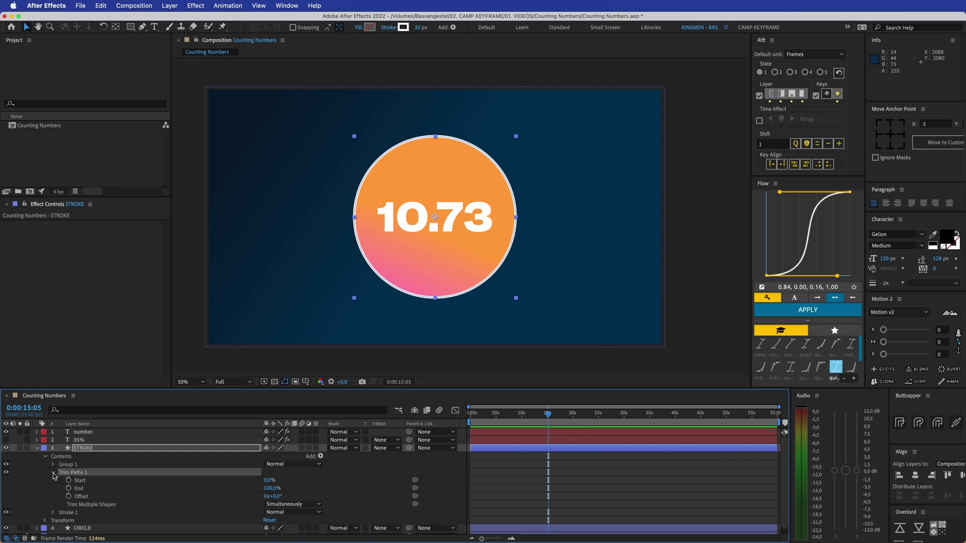
Reduce the Trim Paths End value on the STROKE layer to 29%.
mouse_move(272, 488)
mouse_down()
mouse_move(245, 489)
mouse_move(277, 489)
mouse_up()
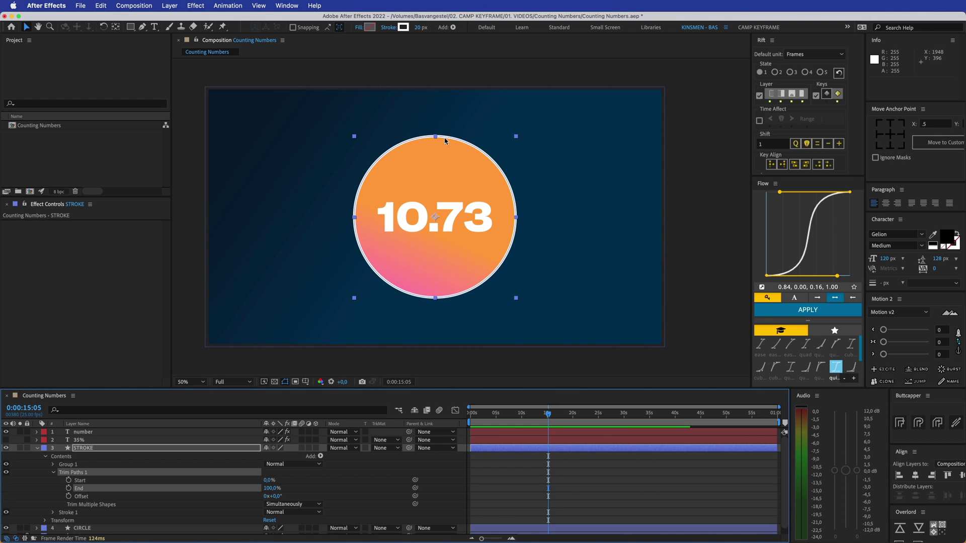
mouse_move(267, 488)
mouse_down()
mouse_move(224, 491)
mouse_move(237, 491)
mouse_up()
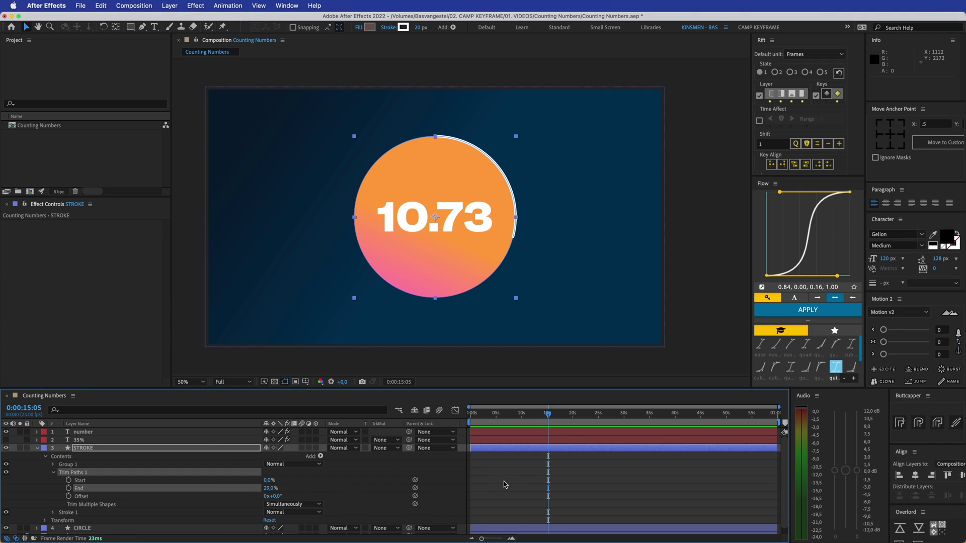
key(F2)
Show the number layer's Slider Control and lock the Effect Controls display to that layer.
click(85, 433)
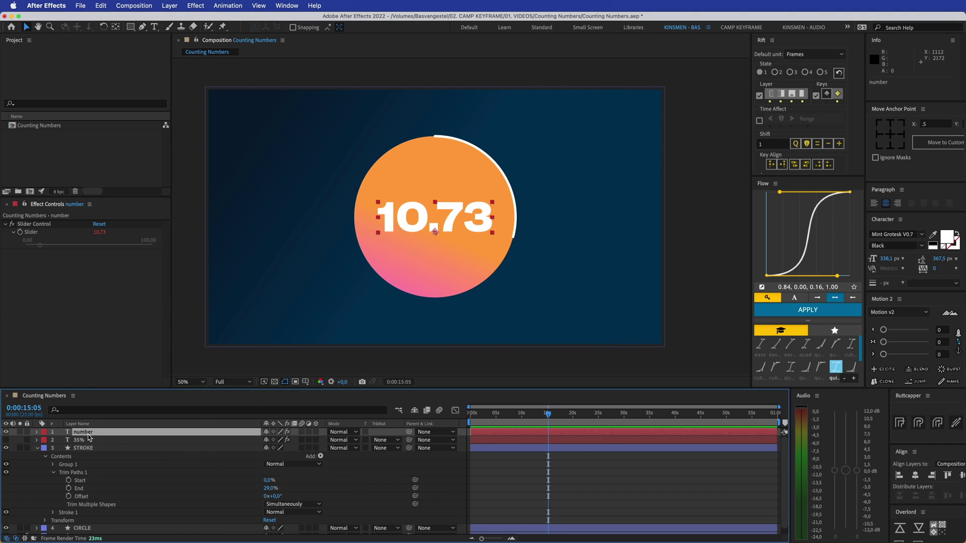
click(37, 224)
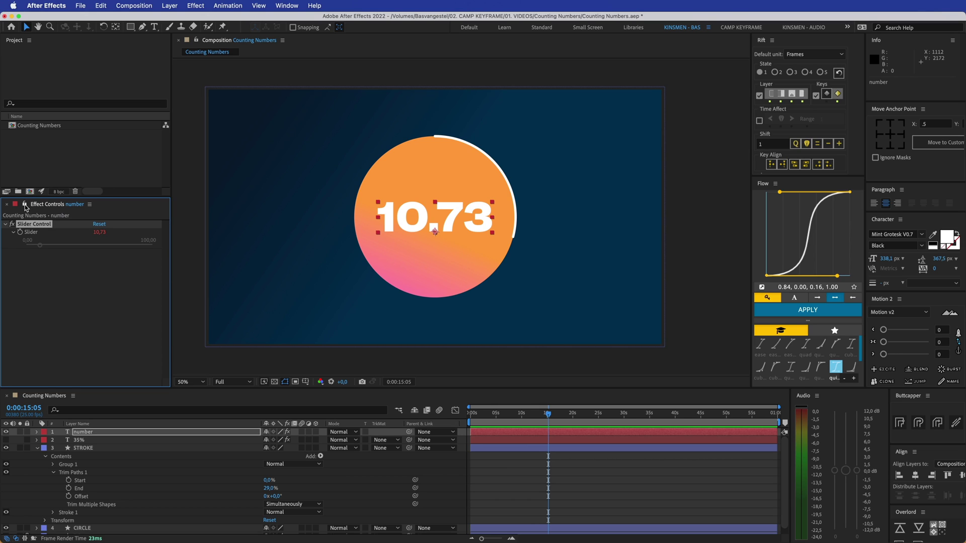
click(161, 481)
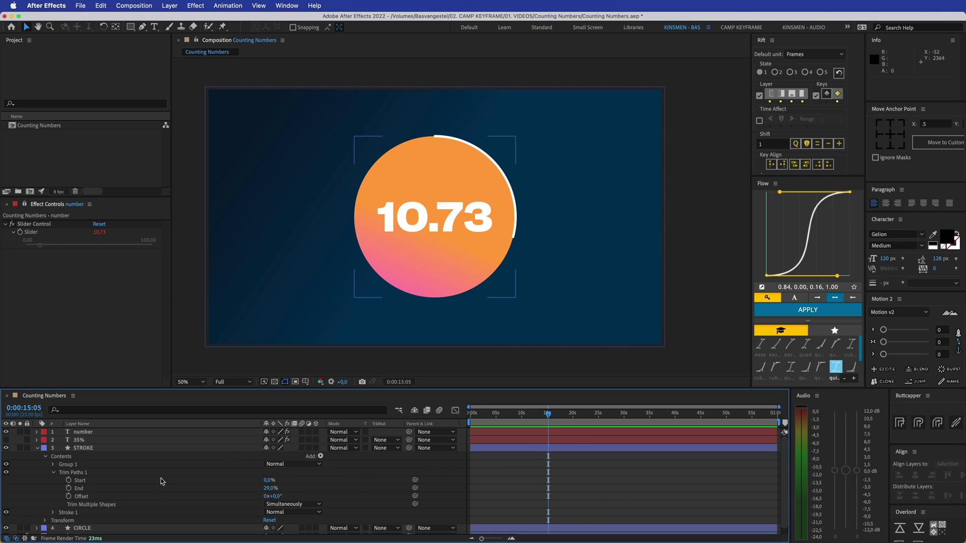
Link the STROKE layer's Trim Paths End property to the number layer's Slider.
click(88, 449)
click(80, 490)
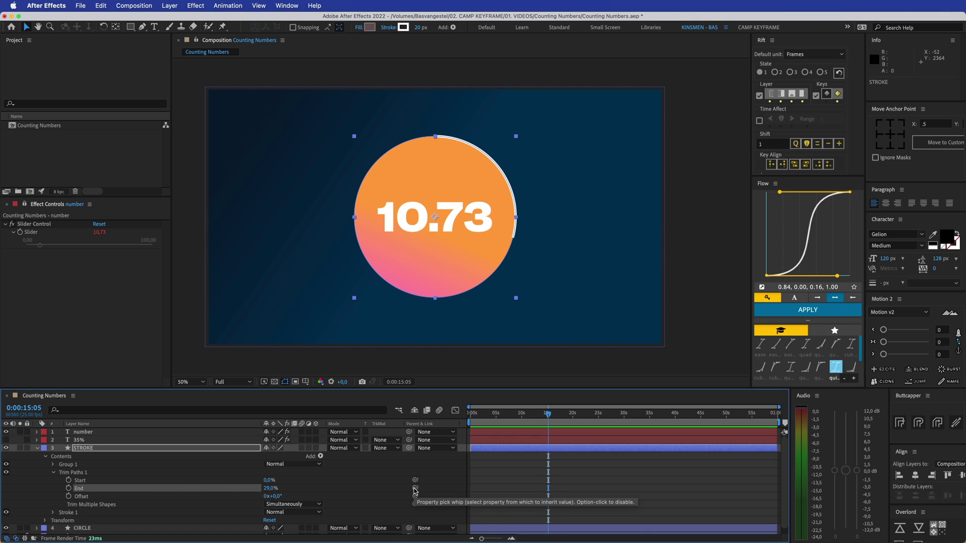
mouse_move(415, 488)
mouse_down()
mouse_move(44, 282)
mouse_move(36, 237)
mouse_up()
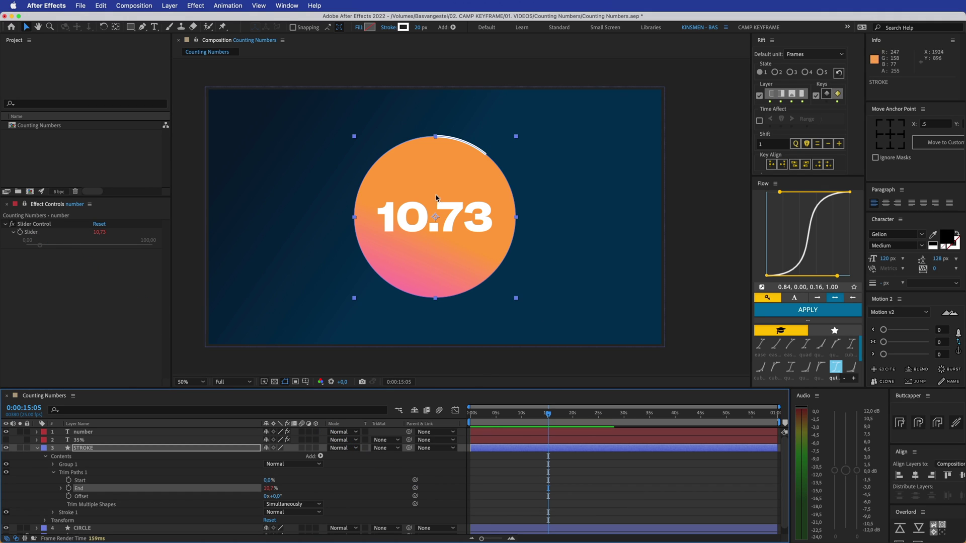
Raise the number layer's Slider to 93.73 to test the link with the circle's stroke.
drag(99, 233, 138, 232)
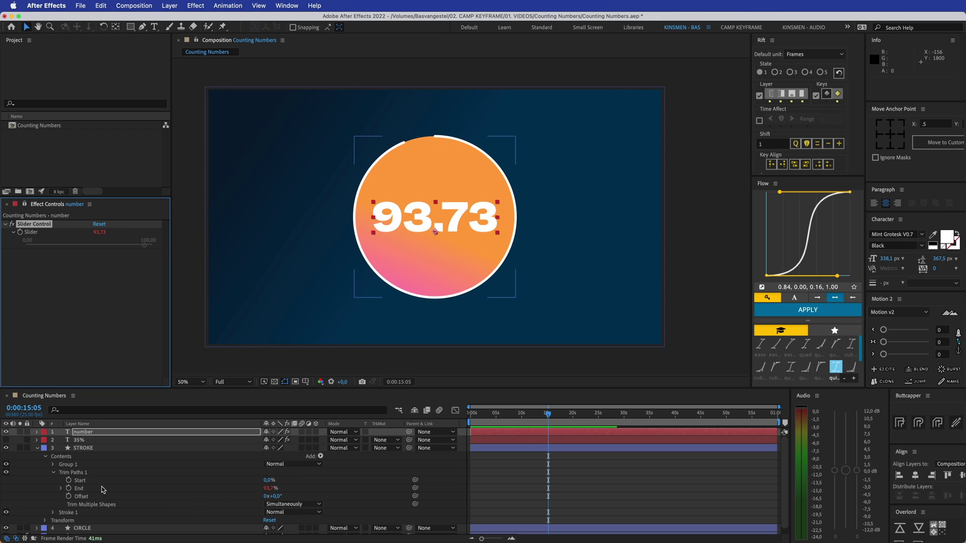
click(80, 489)
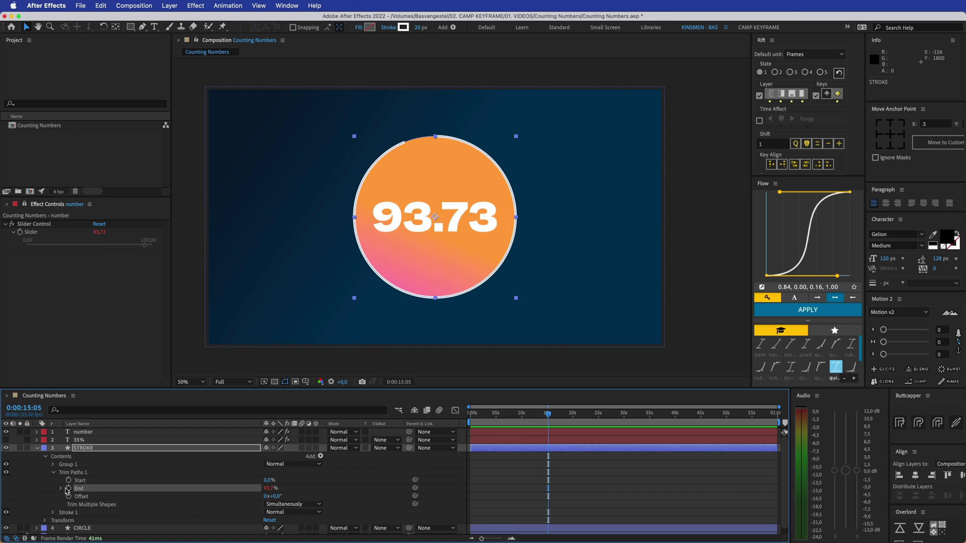
mouse_move(100, 233)
mouse_down()
mouse_move(129, 234)
mouse_move(57, 235)
mouse_move(101, 234)
mouse_up()
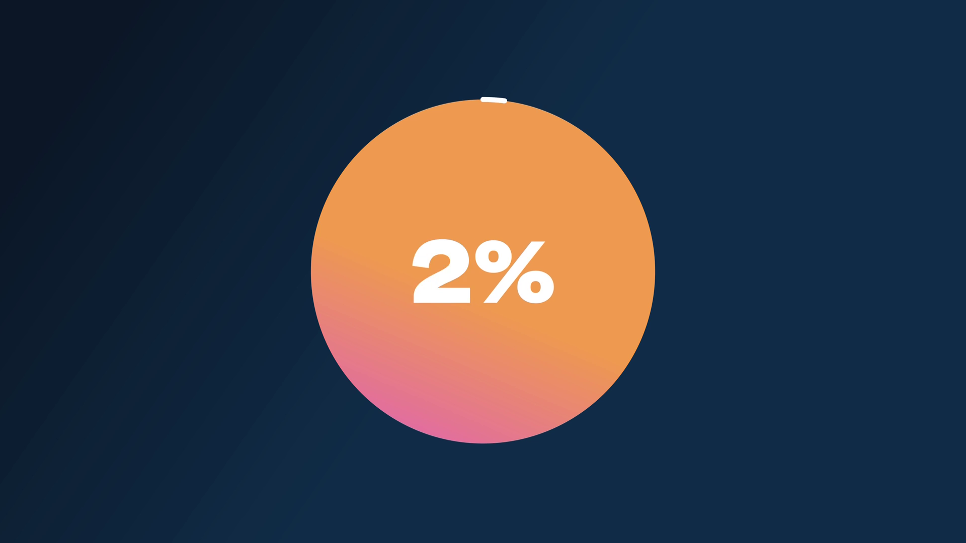